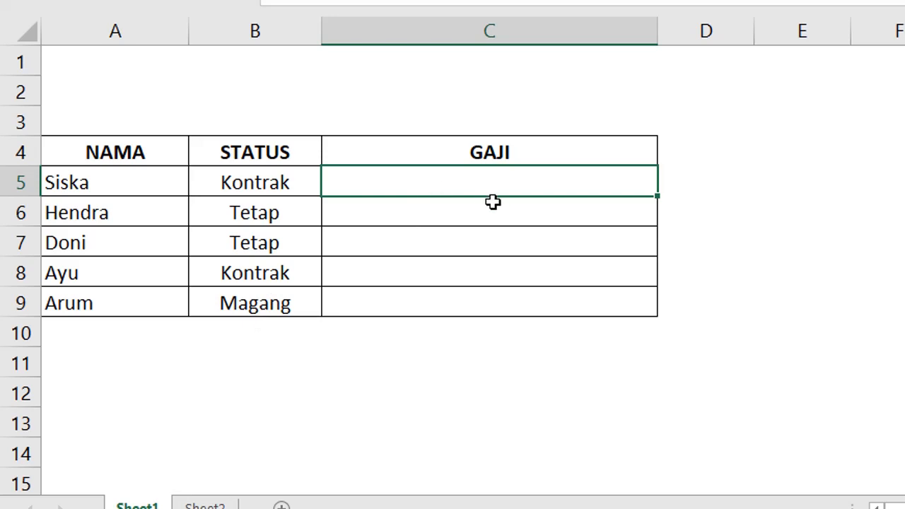
Enter a nested IF in C5: 2100000 for TETAP, 1700000 for KONTRAK, otherwise 1300000.
type("=IF(")
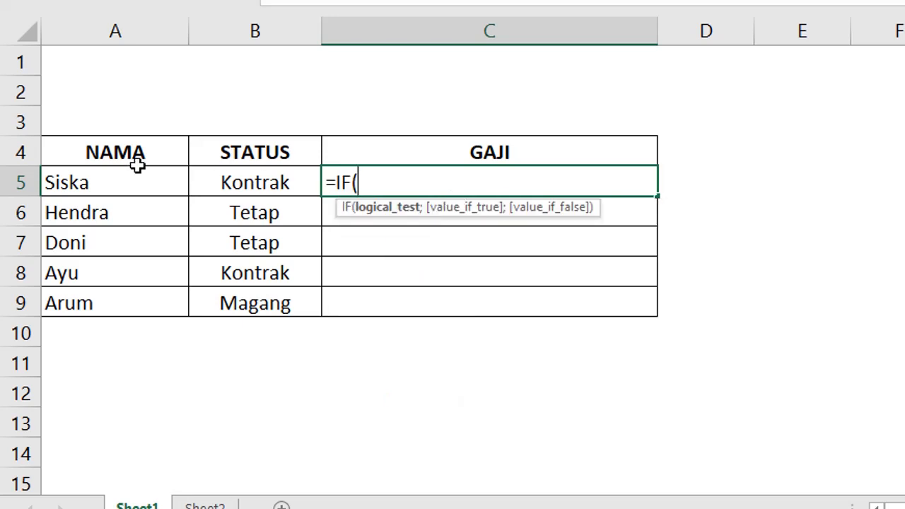
left_click(230, 184)
type("=")
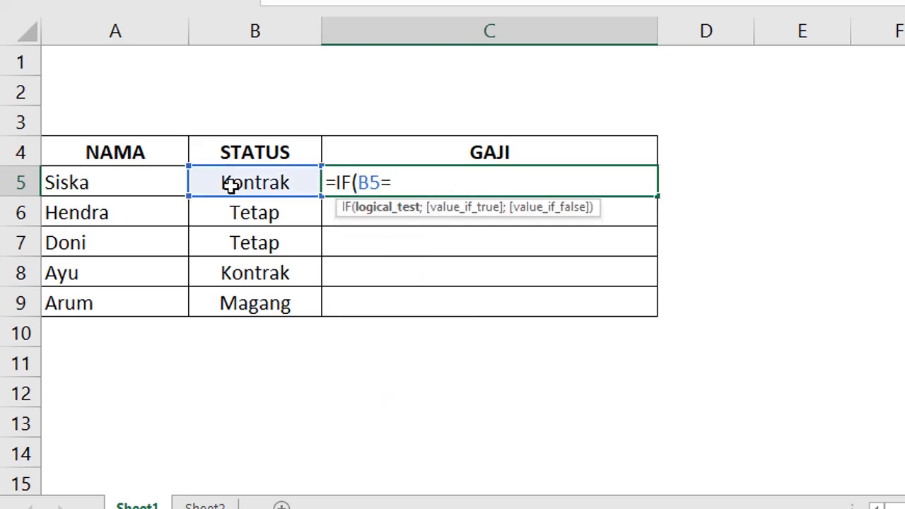
type("\"TETAP")
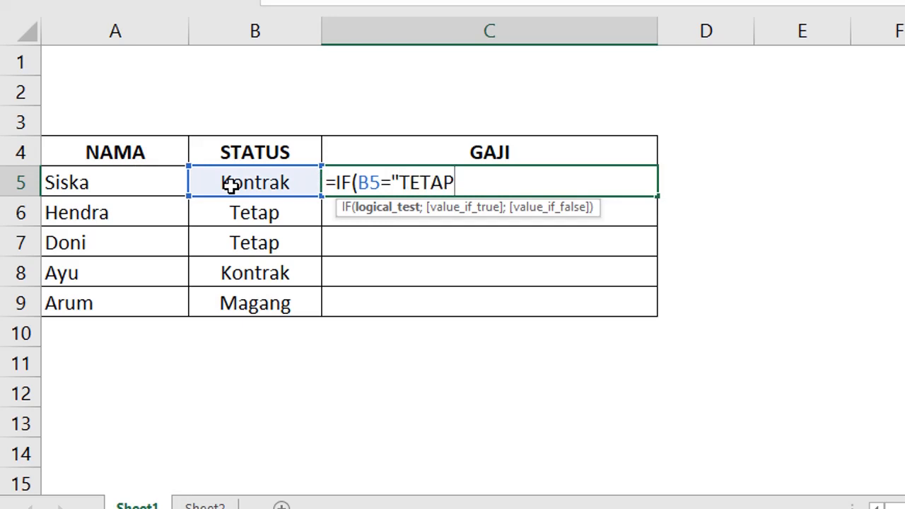
type("\";")
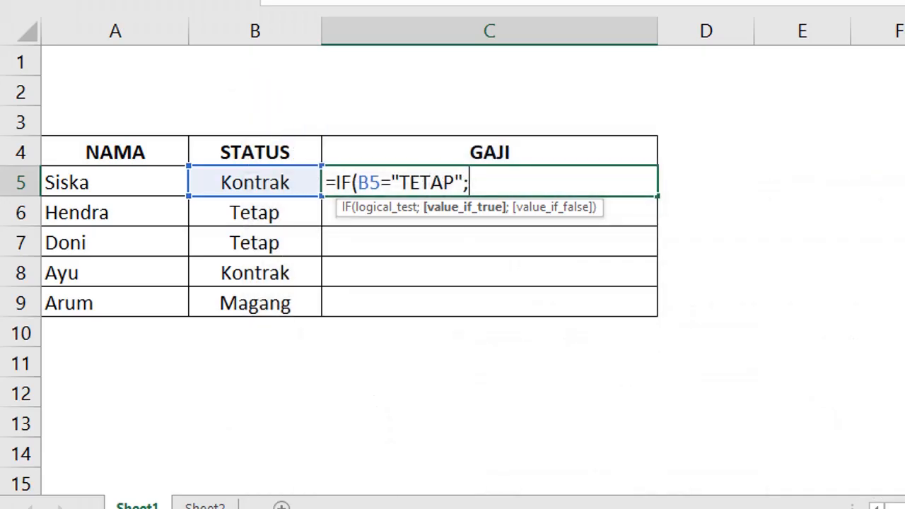
type("2100")
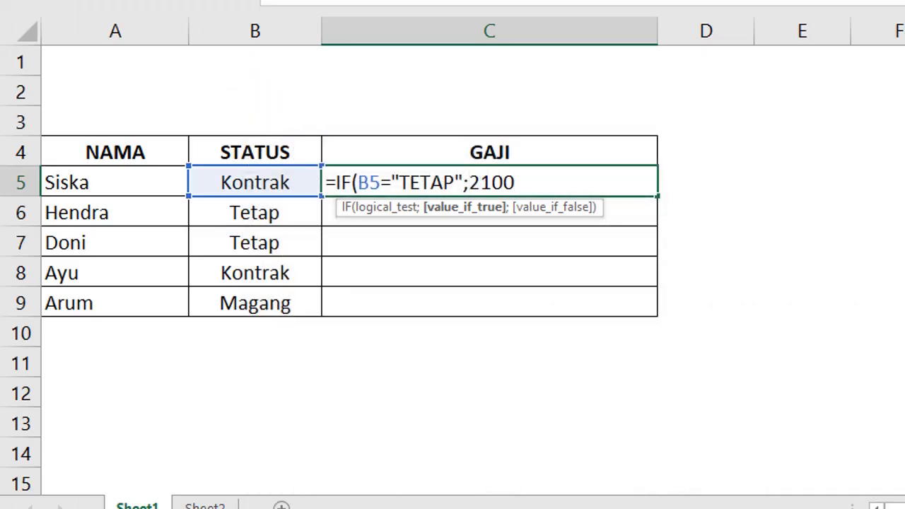
type("000;I")
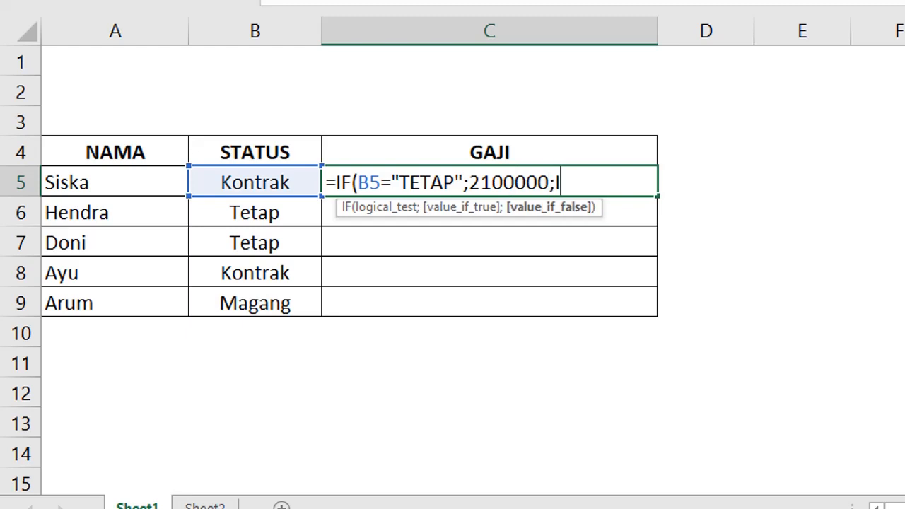
type("F(")
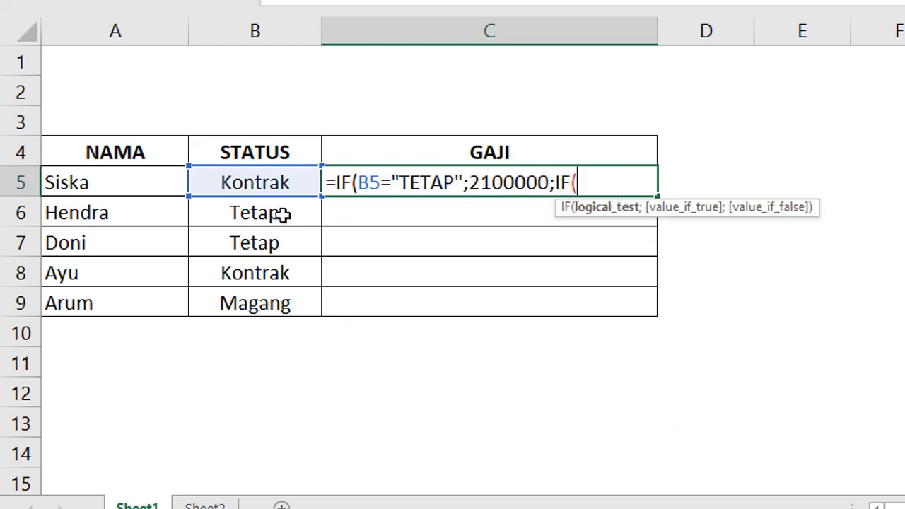
left_click(267, 182)
type("=\"")
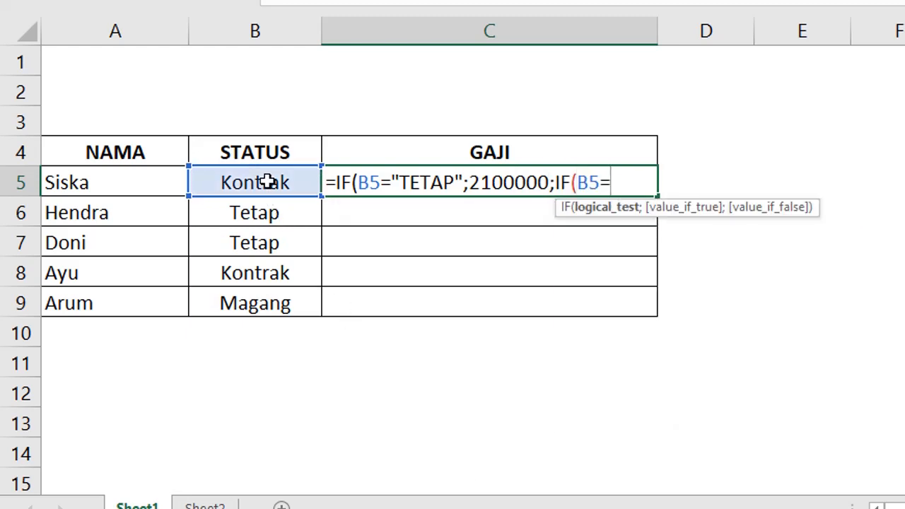
type("KONTRAK\"")
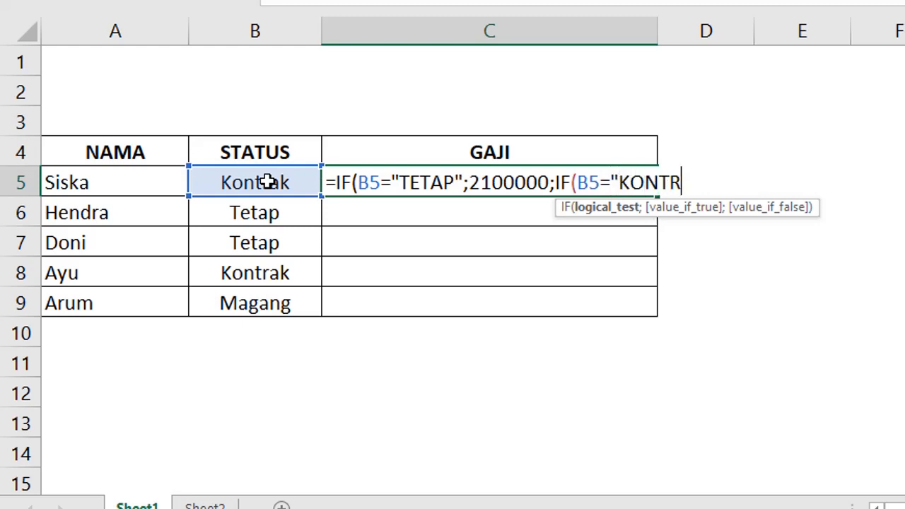
type(";")
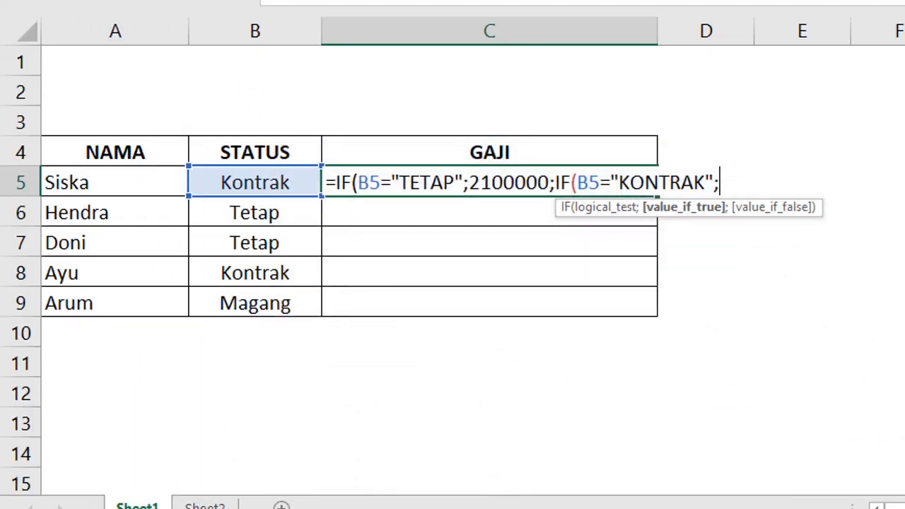
type("1700")
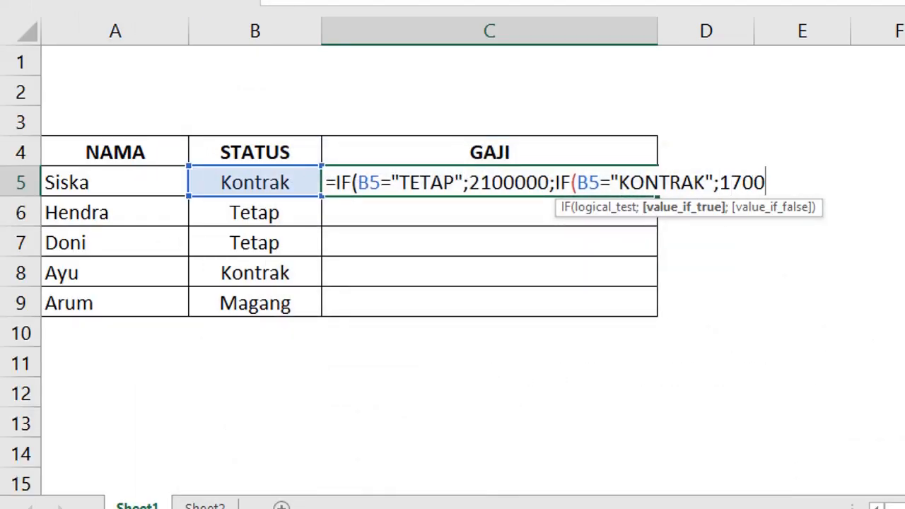
type("000")
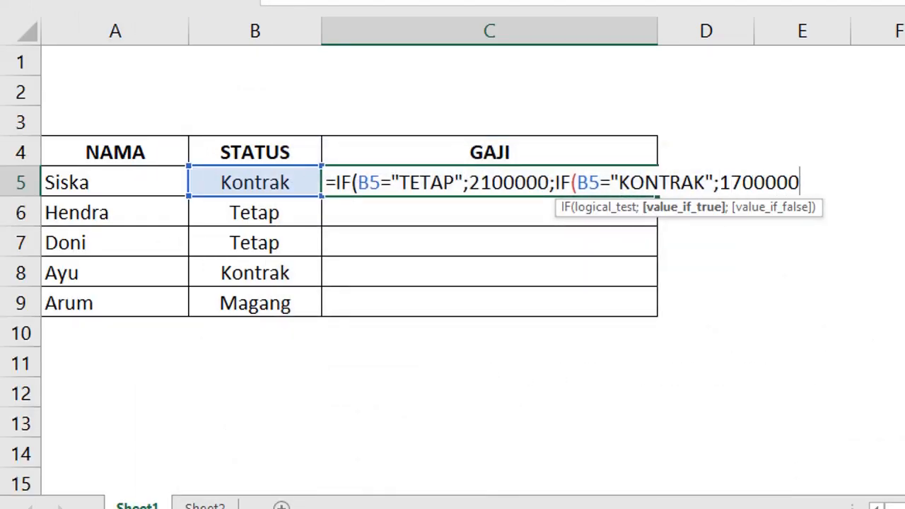
type(";")
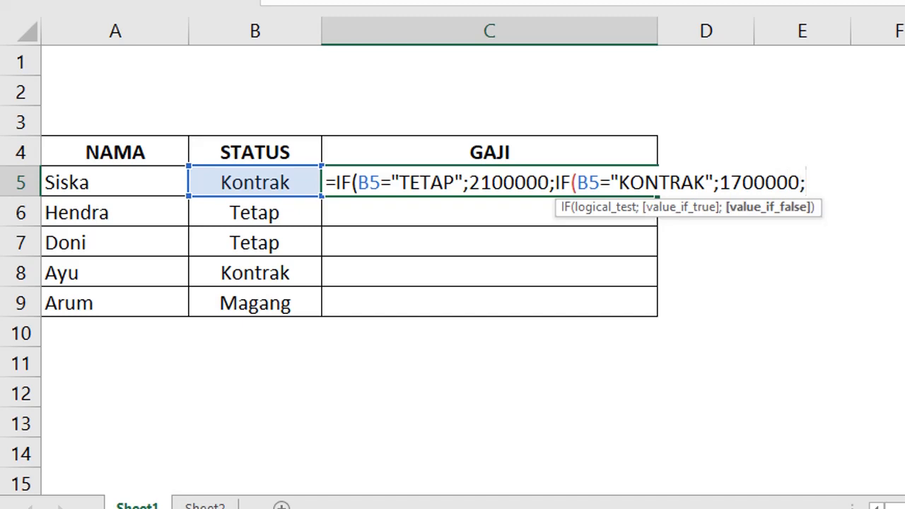
type("13")
type("00")
type("000")
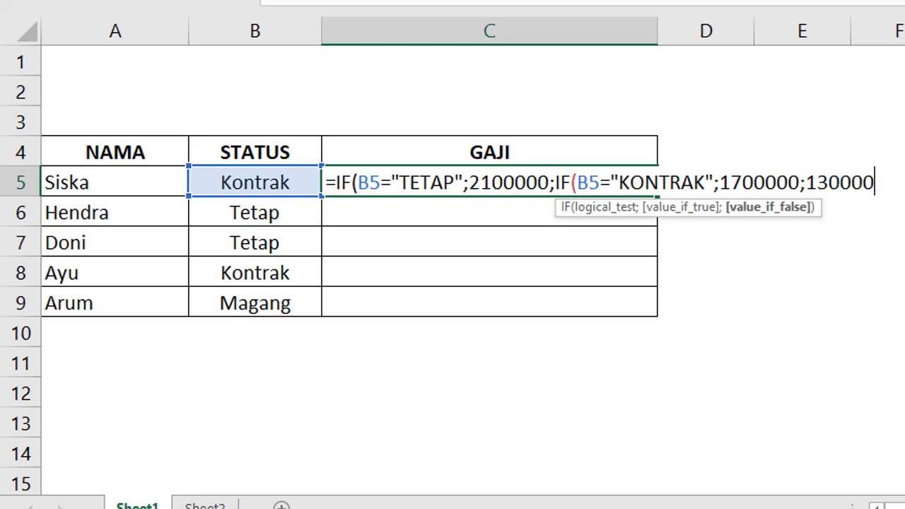
type("))")
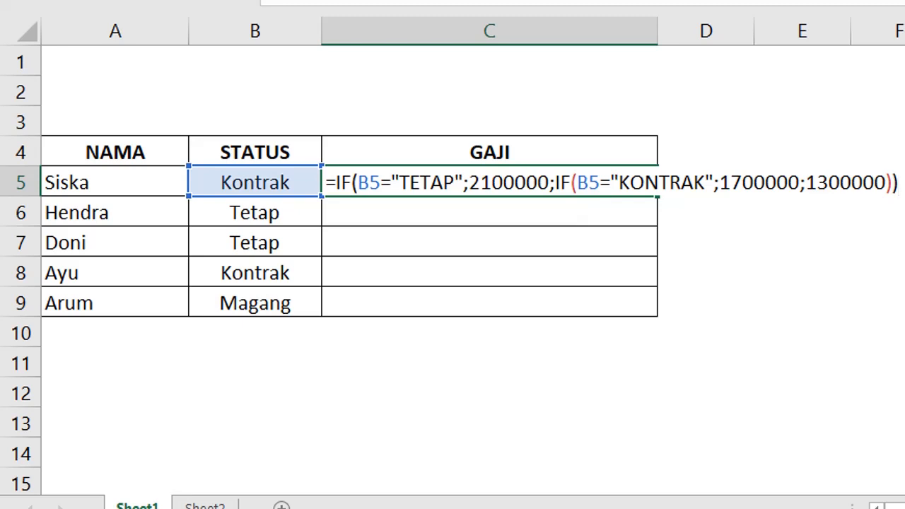
key("Return")
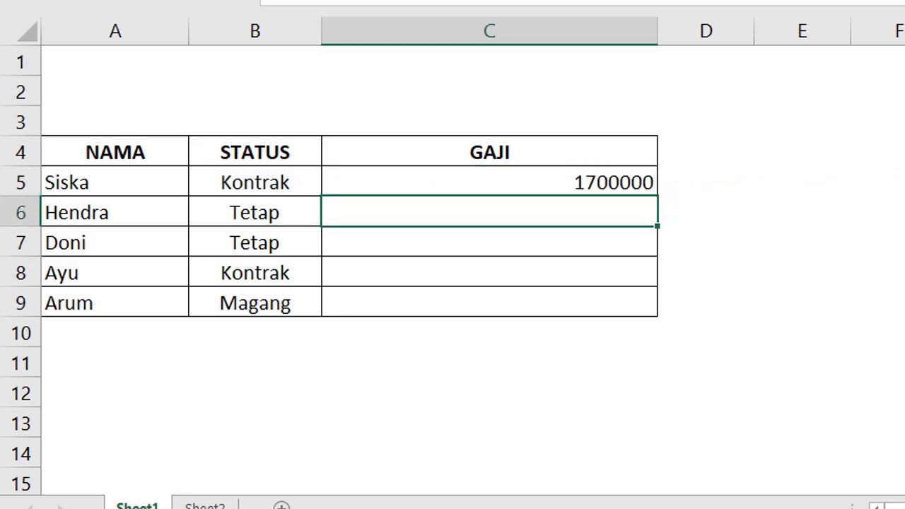
Fill C5's salary formula down to C9 and apply the Rp accounting format.
left_click(580, 178)
left_click_drag(653, 196, 658, 307)
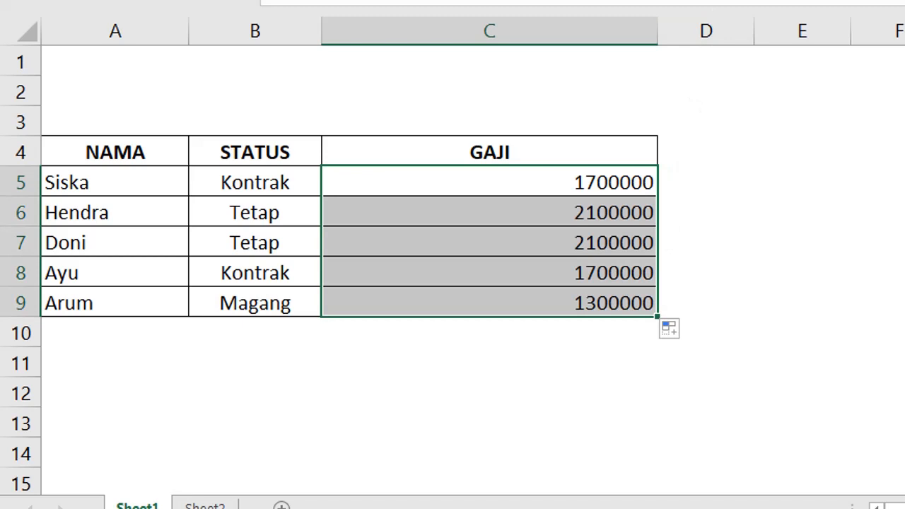
key("ctrl+shift+4")
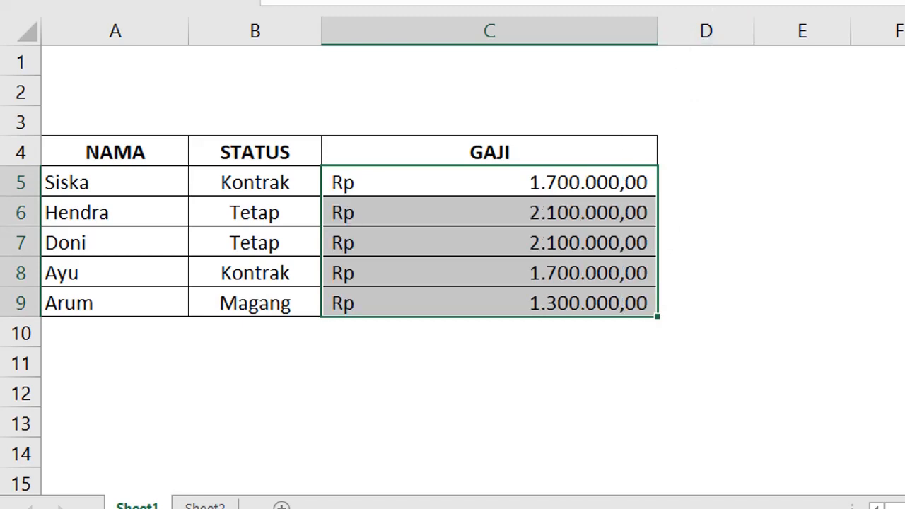
double_click(595, 178)
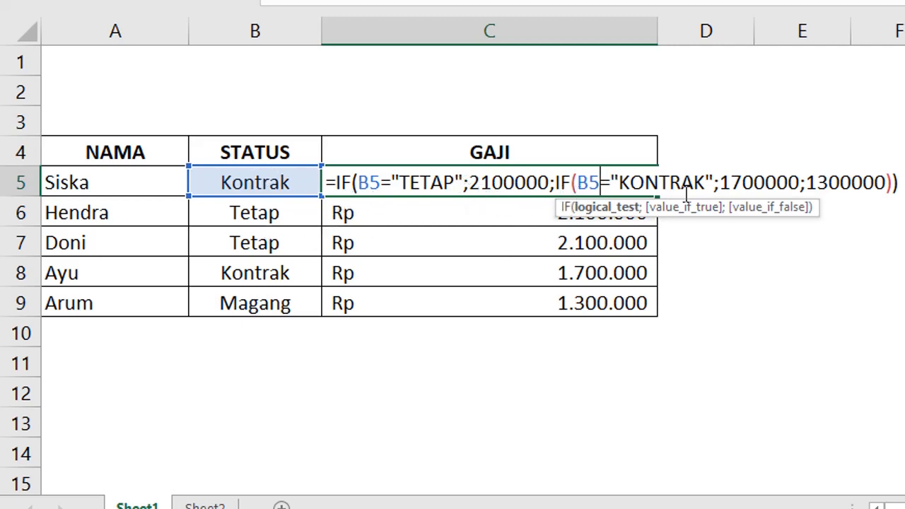
key("ctrl+Return")
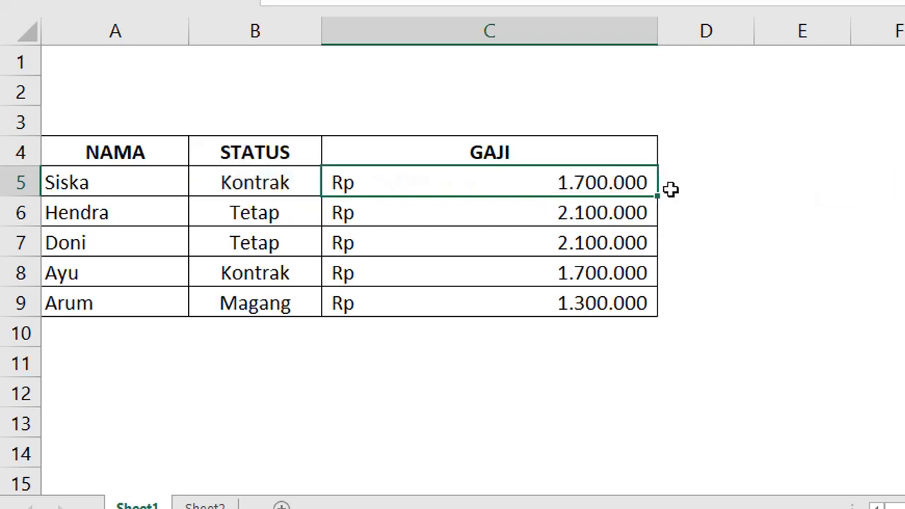
Clear the salary values from C5:C9.
left_click_drag(563, 183, 558, 304)
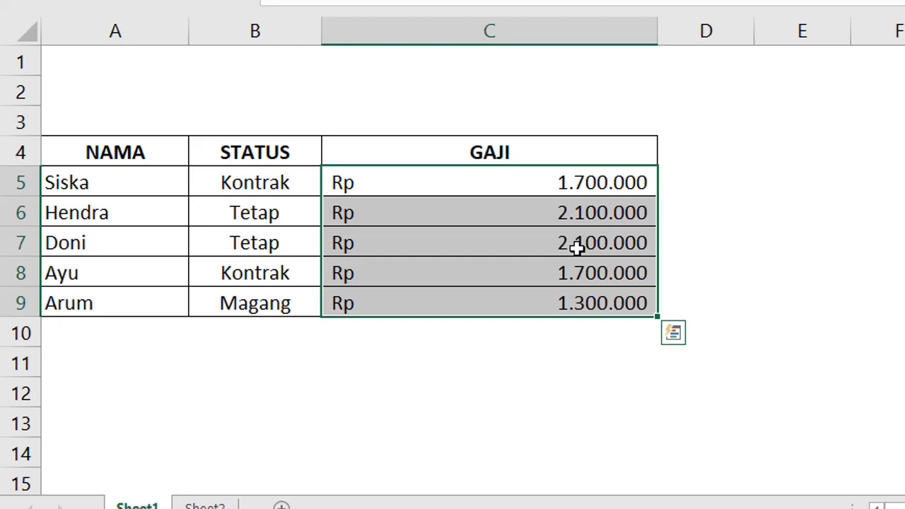
key("Delete")
left_click(808, 202)
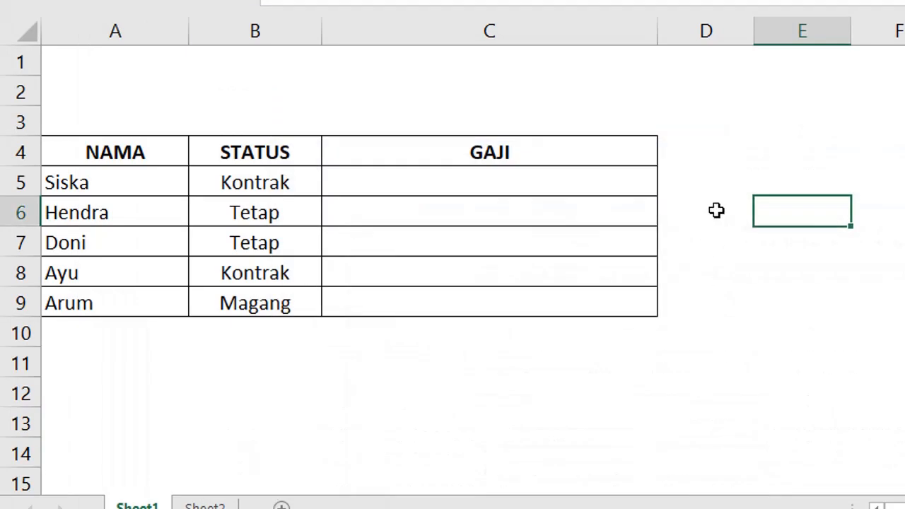
Type STATUS and GAJI headers with TETAP, KONTRAK, MAGANG listed below, widening the column.
left_click(817, 139)
type("ST")
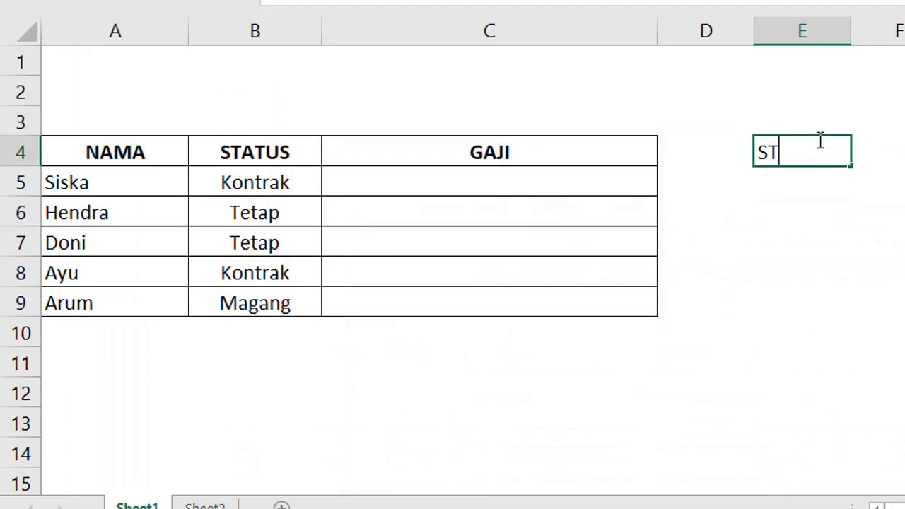
type("ATUS")
key("Tab")
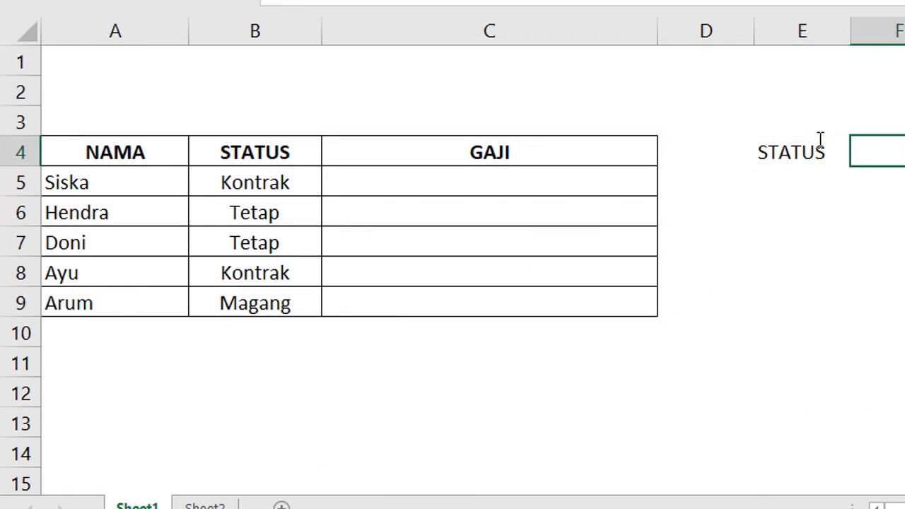
type("GAJI")
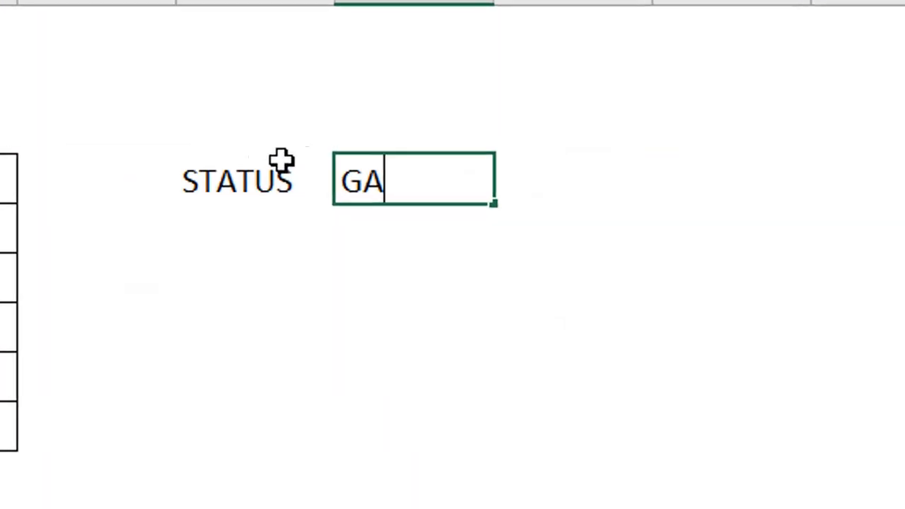
key("Tab")
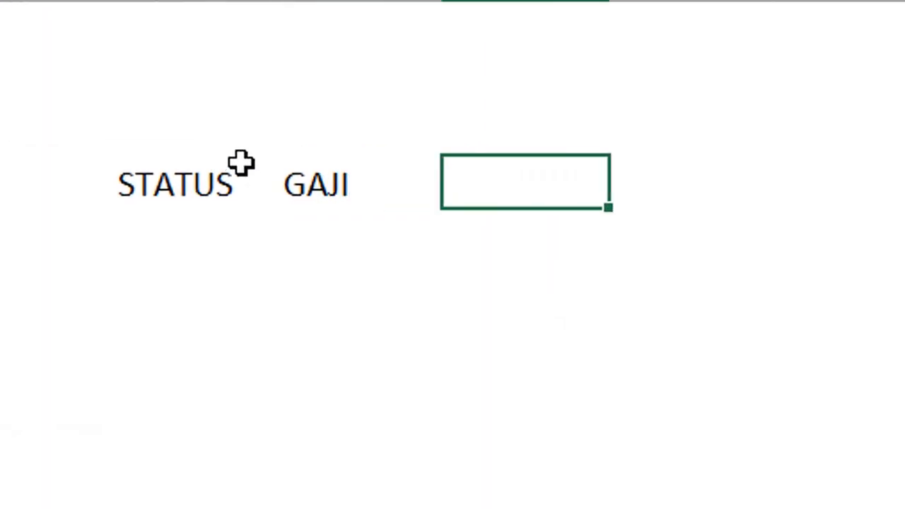
left_click(170, 238)
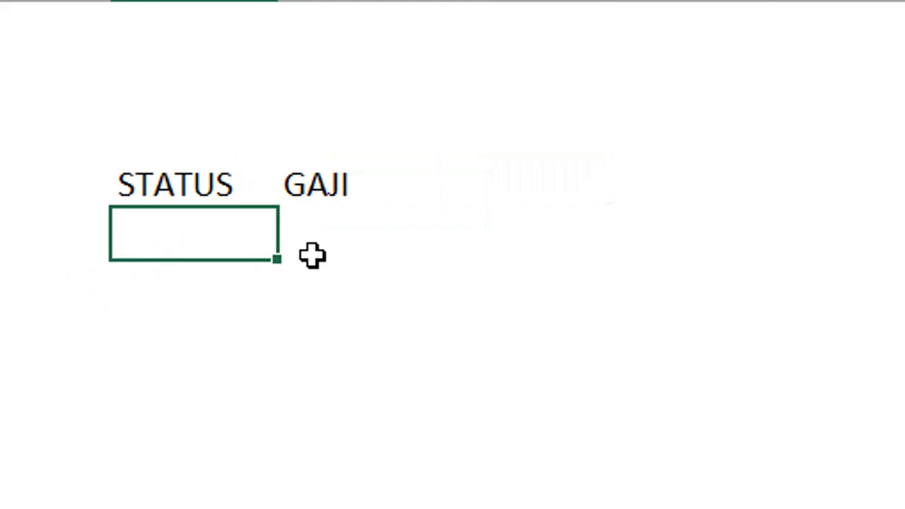
type("TETAP")
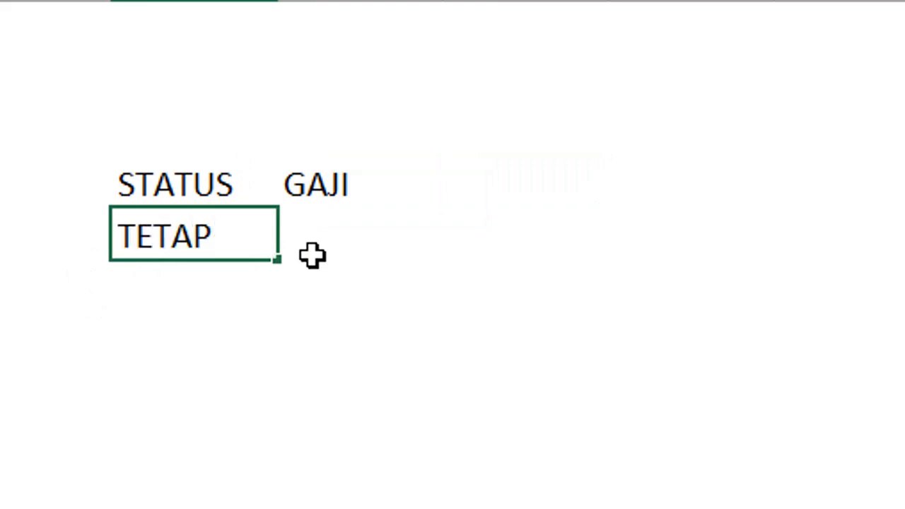
key("Return")
type("KONTRAK")
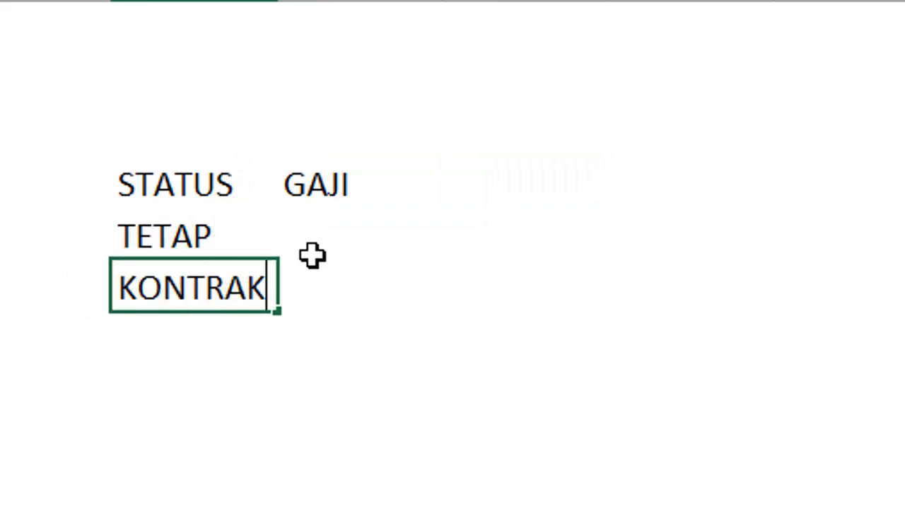
key("Tab")
key("Return")
type("MAGANG")
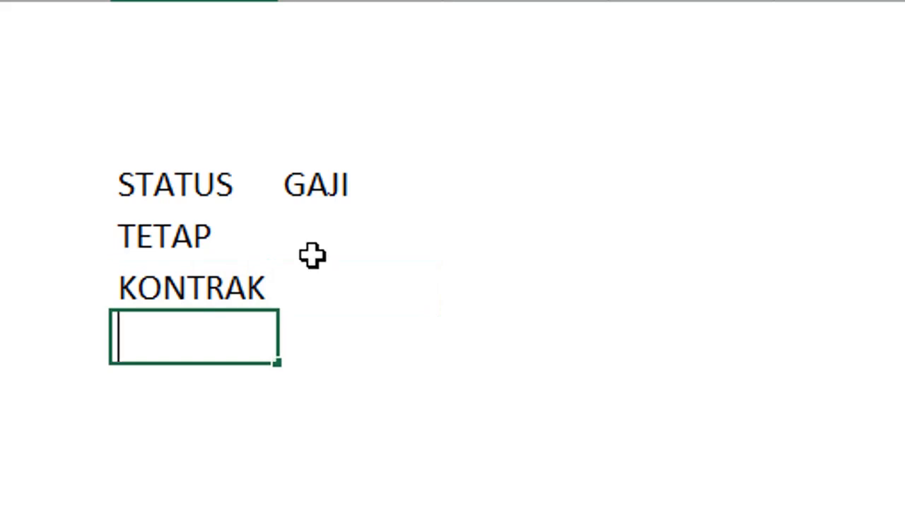
key("Tab")
left_click_drag(277, 0, 346, 0)
Enter salaries 2100000, 1700000 and 1300000 beside TETAP, KONTRAK and MAGANG.
left_click(412, 238)
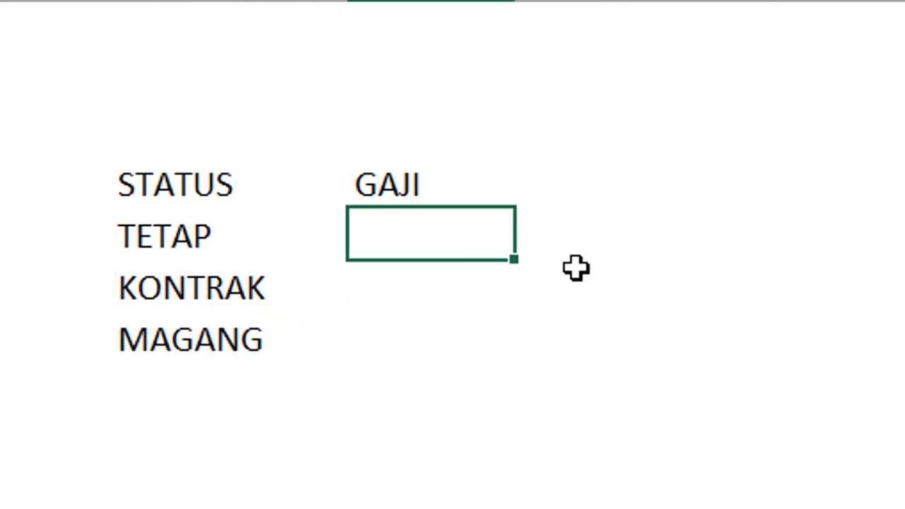
type("2100000")
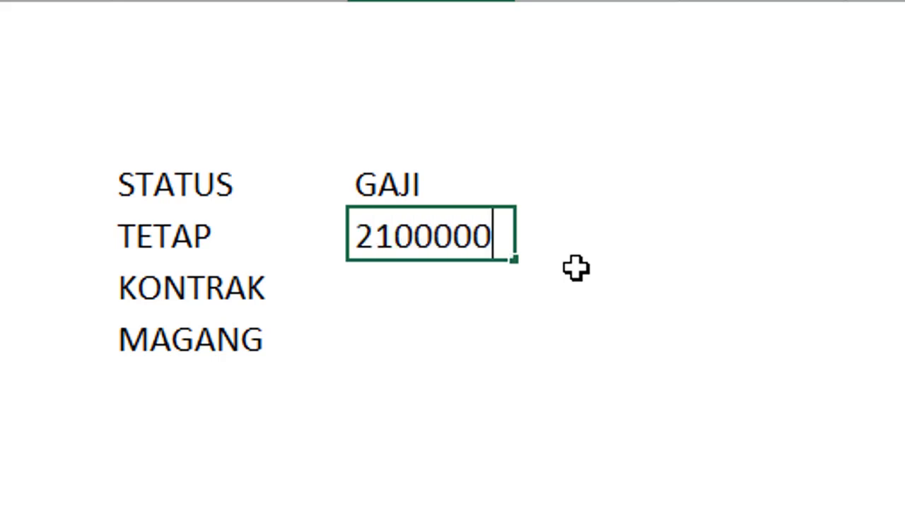
key("Return")
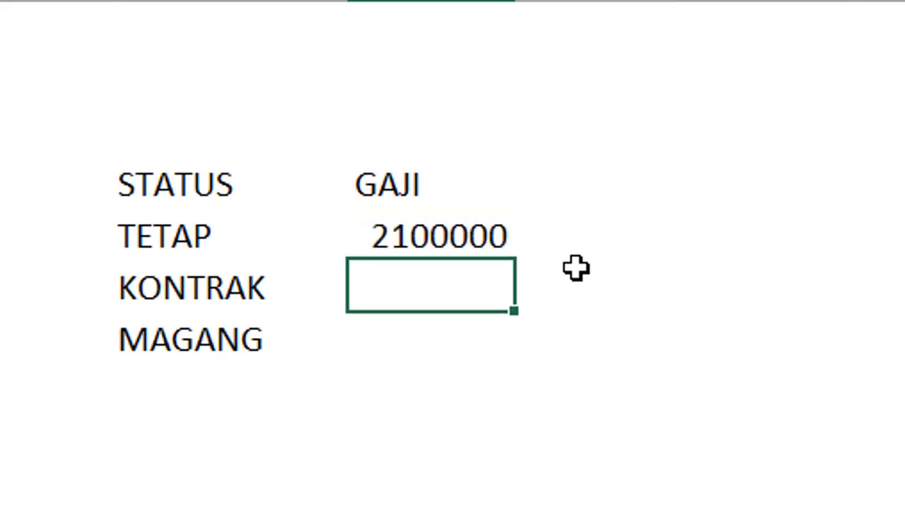
type("17")
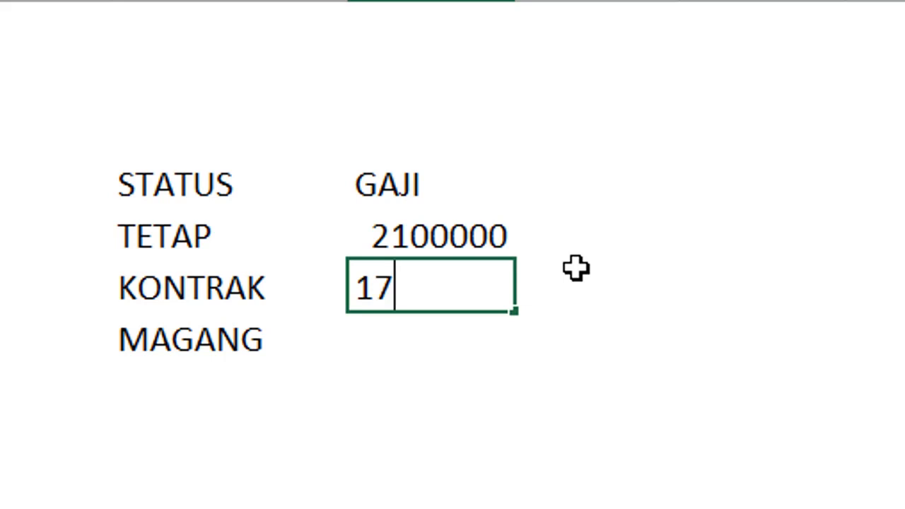
type("000000")
key("Return")
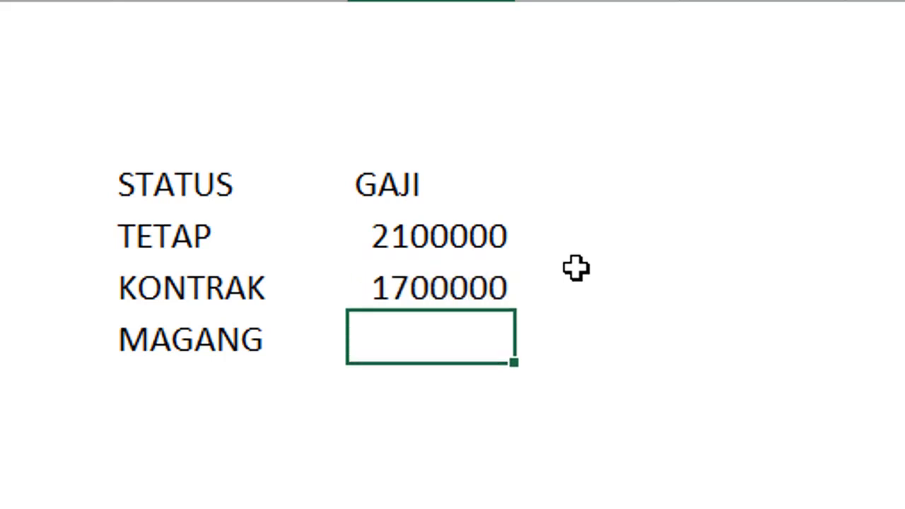
type("1300000")
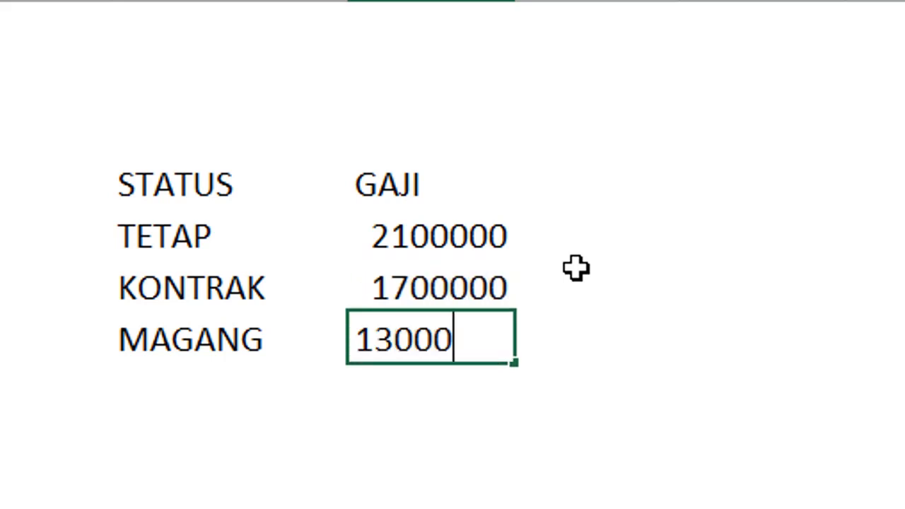
key("ctrl+Return")
key("Return")
Format the three salaries with thousands separators and no decimal places.
left_click_drag(174, 206, 398, 321)
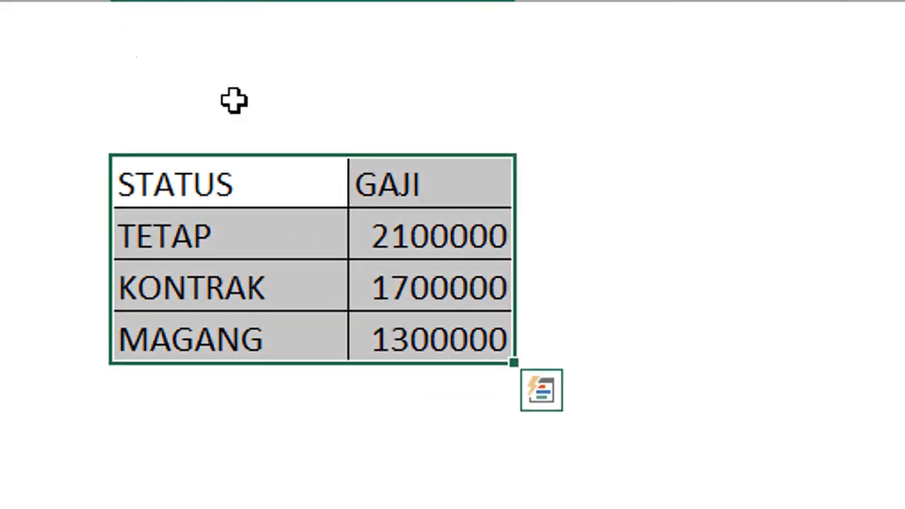
left_click_drag(438, 236, 456, 335)
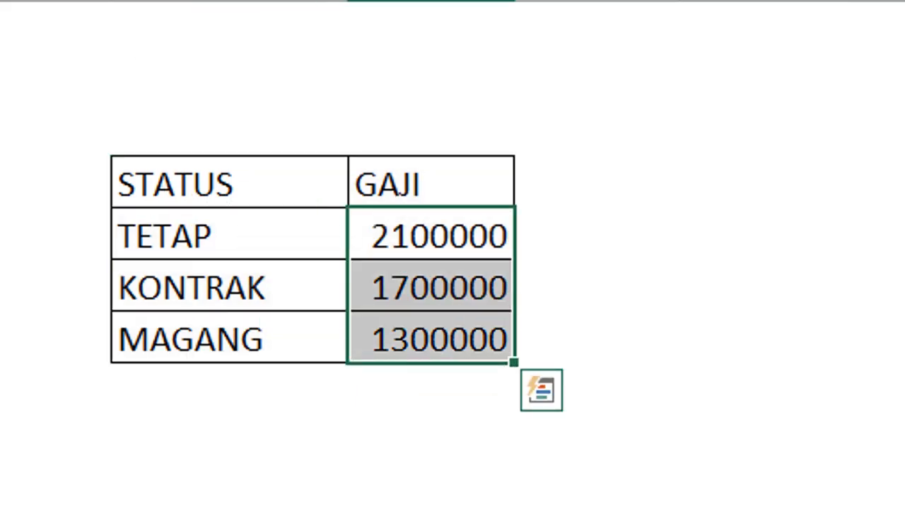
key("ctrl+shift+1")
key("alt+h")
key("9")
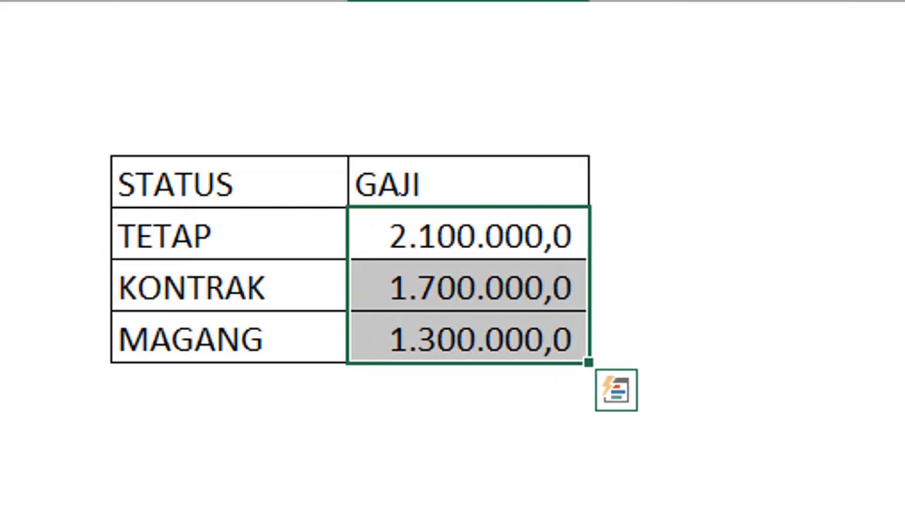
key("alt+h")
key("9")
left_click(822, 250)
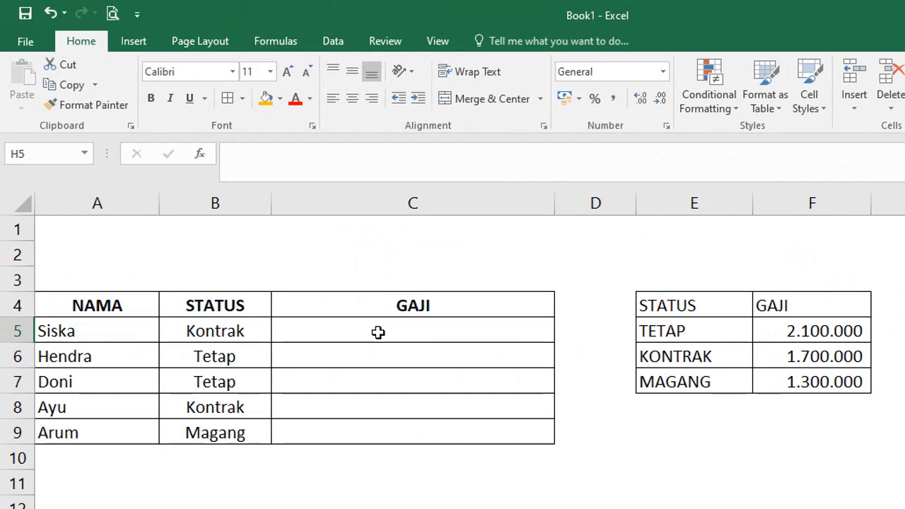
left_click(378, 332)
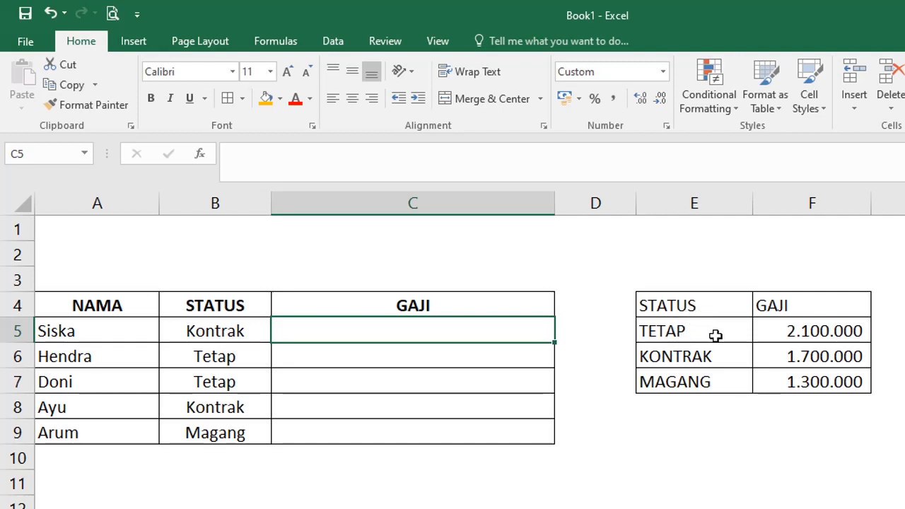
Name the STATUS–GAJI range E4:F7 'GAJI' using the Name Box.
left_click(704, 303)
left_click_drag(705, 303, 801, 380)
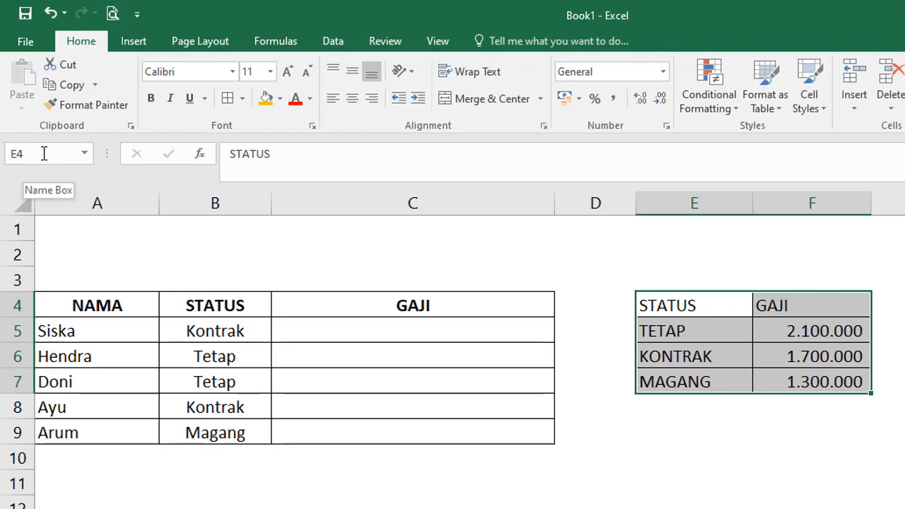
left_click(43, 153)
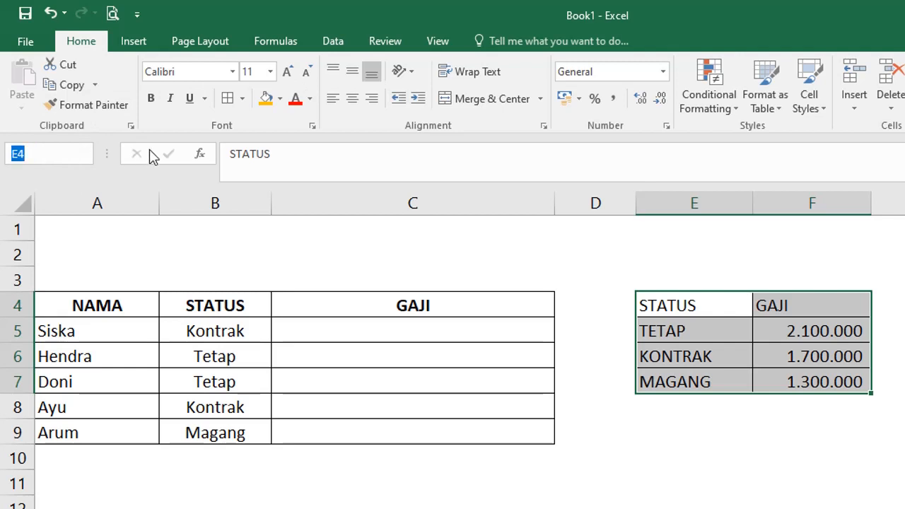
type("GAJI")
key("Return")
left_click(696, 463)
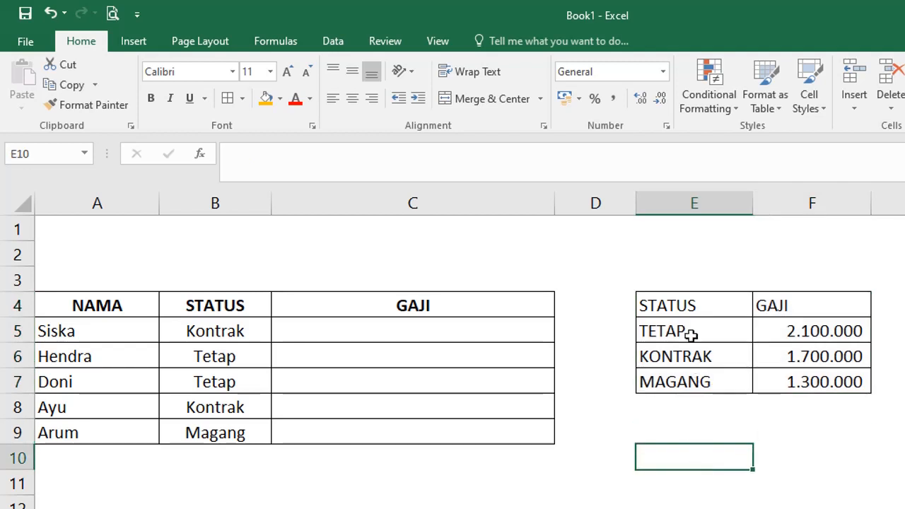
left_click_drag(691, 305, 804, 370)
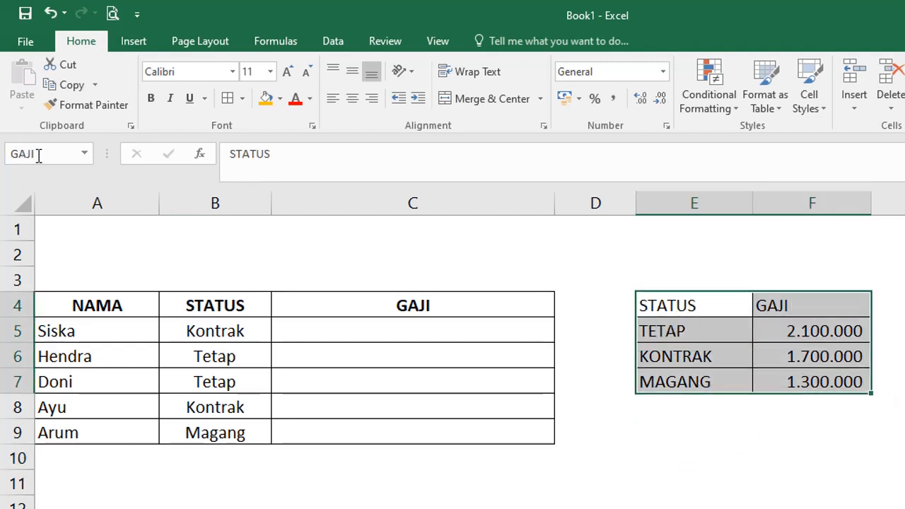
left_click(388, 332)
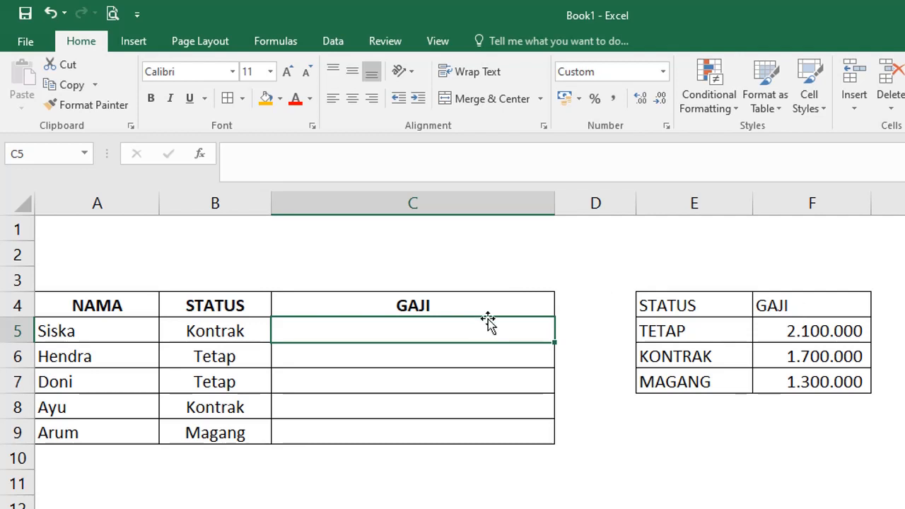
Enter =VLOOKUP(B5;GAJI;2;FALSE) in C5, returning Rp 1.700.000 for Siska.
type("=VLOOKUP")
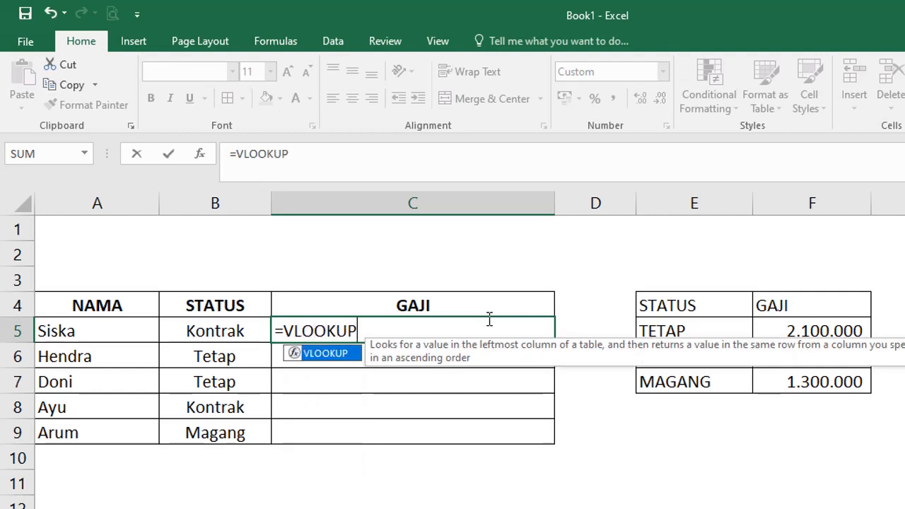
type("(")
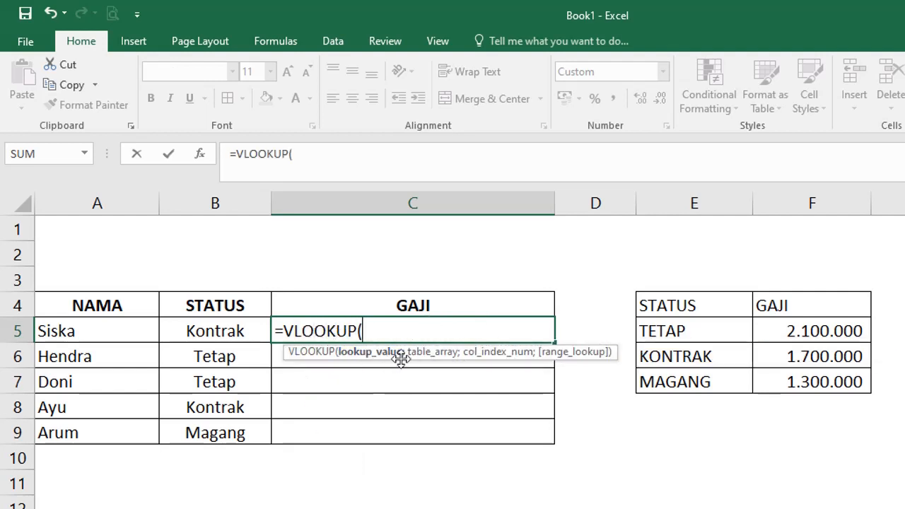
left_click(203, 332)
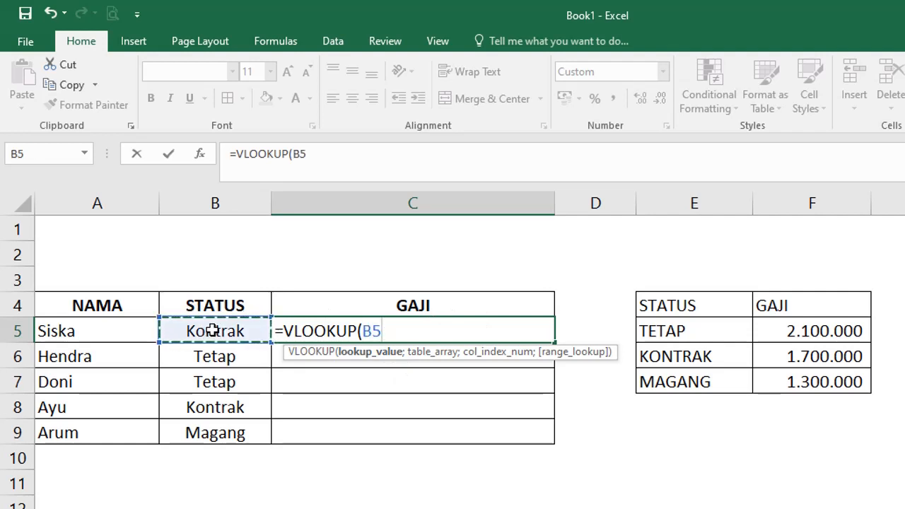
type(";")
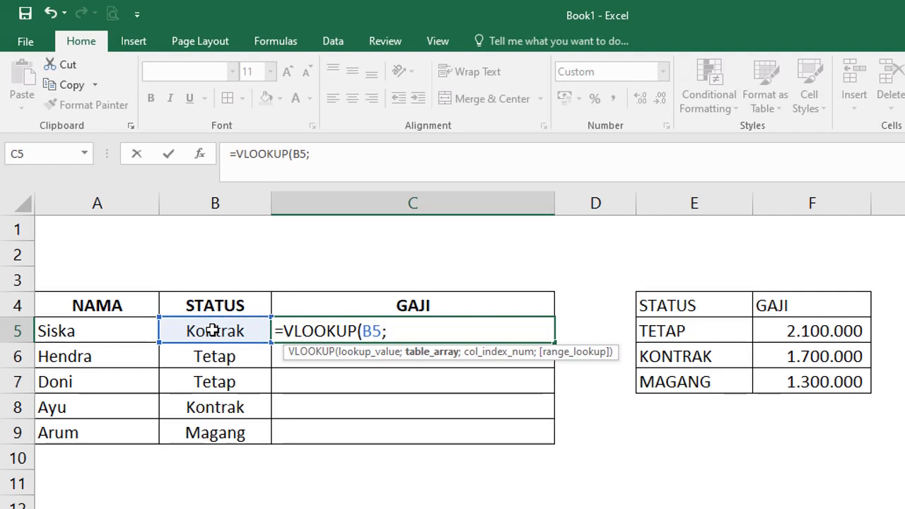
type("GAJ")
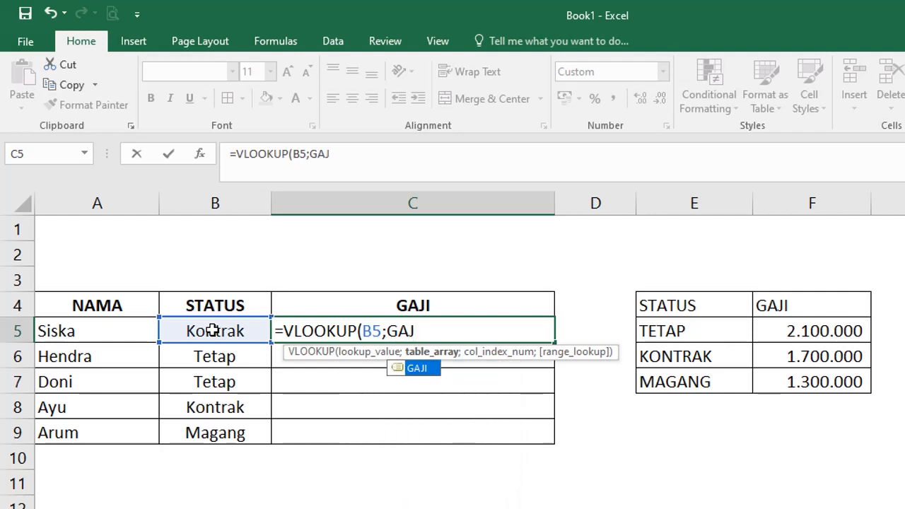
double_click(423, 369)
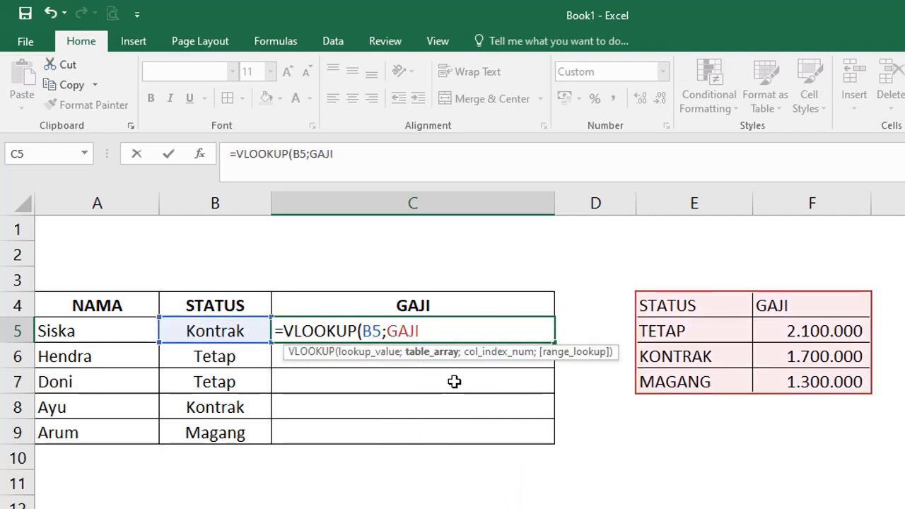
type(";")
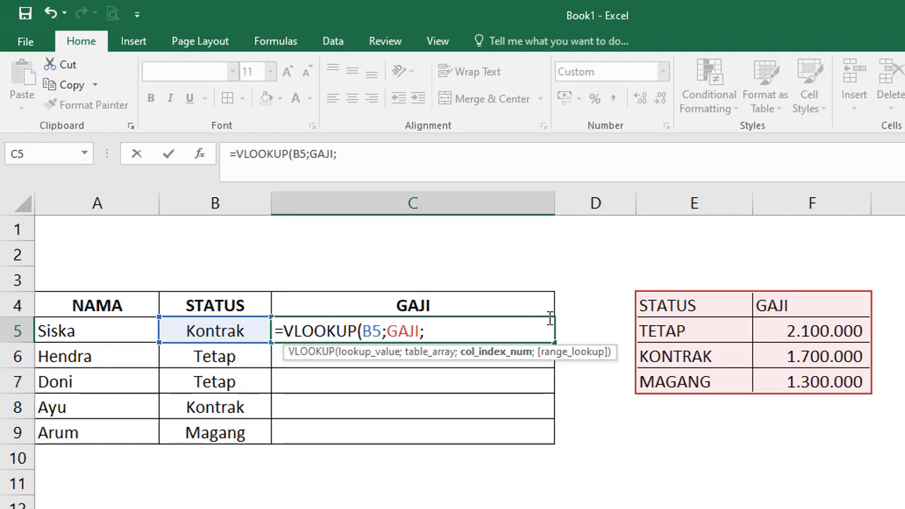
type("2;")
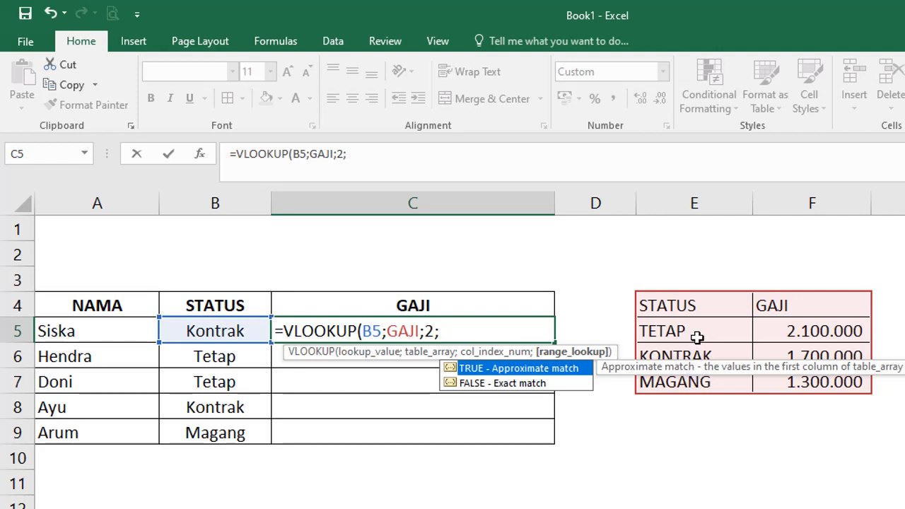
double_click(478, 384)
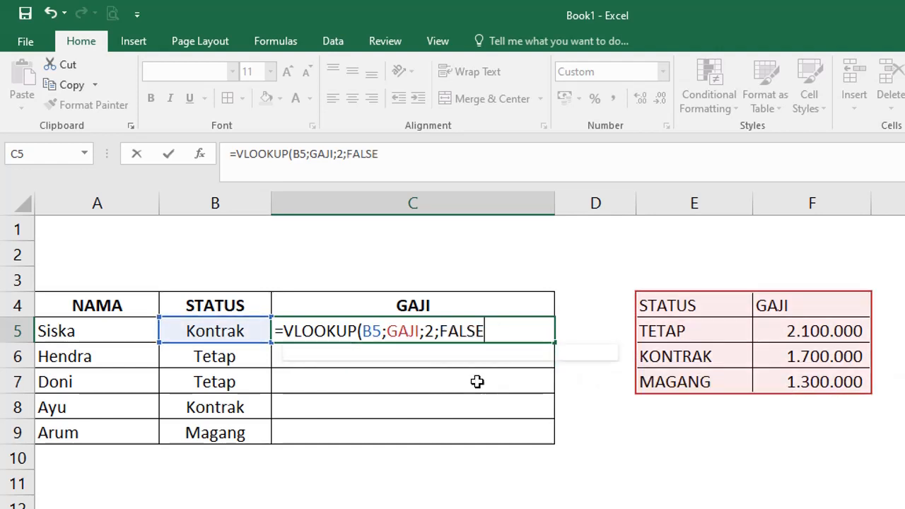
left_click(476, 380)
left_click(471, 330)
double_click(494, 327)
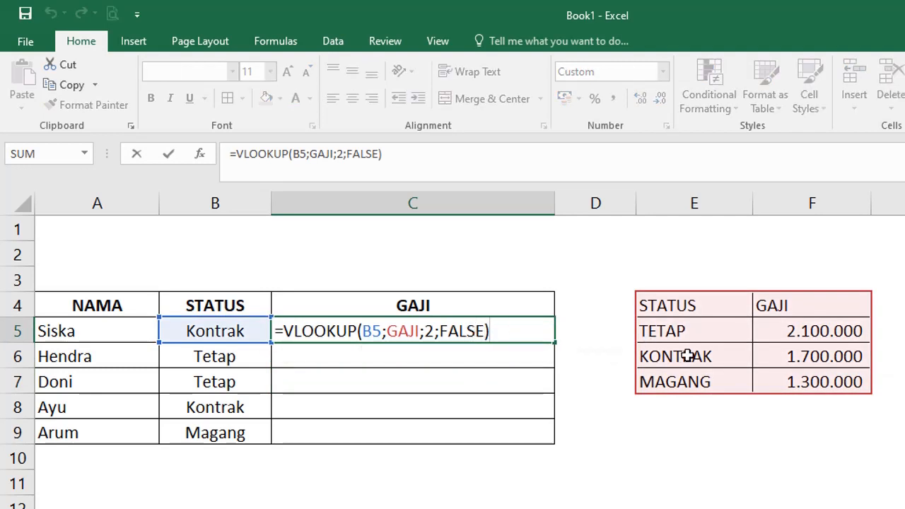
key("Return")
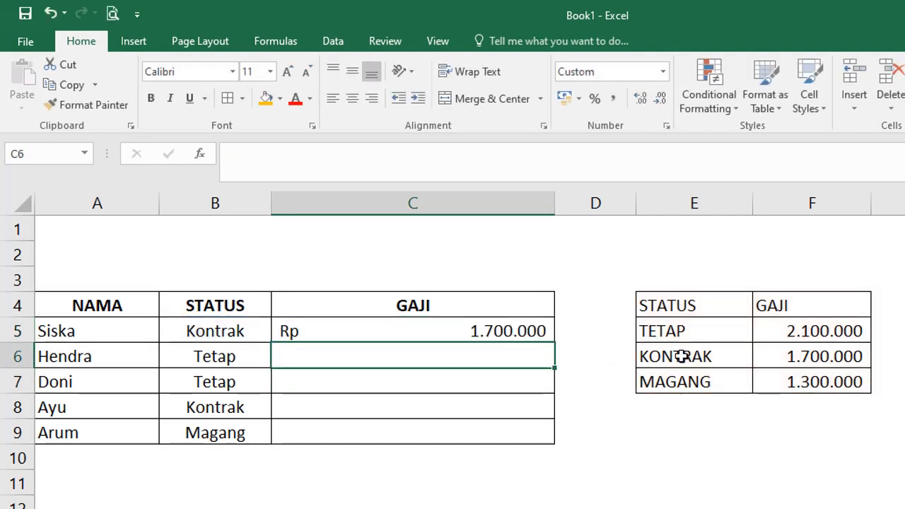
Copy C5's VLOOKUP salary formula down through C9 for all five employees.
left_click(503, 336)
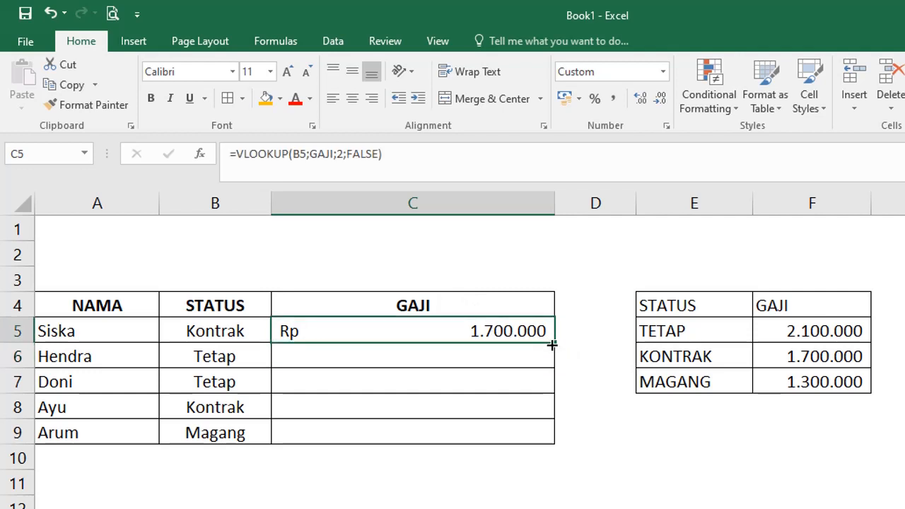
left_click_drag(549, 344, 544, 444)
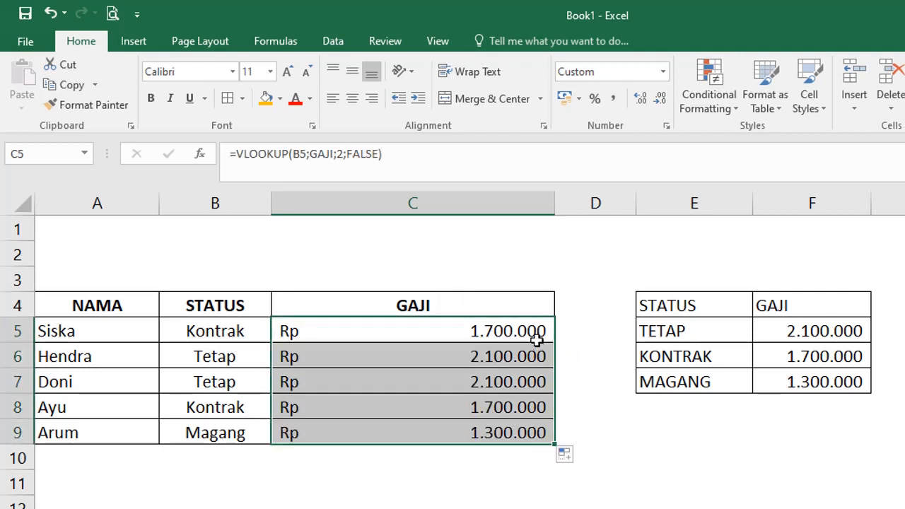
double_click(529, 331)
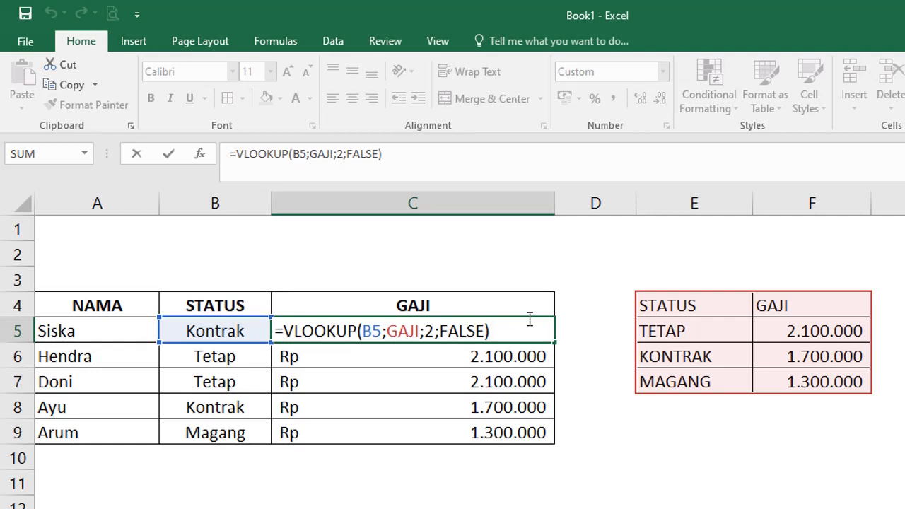
key("ctrl+Return")
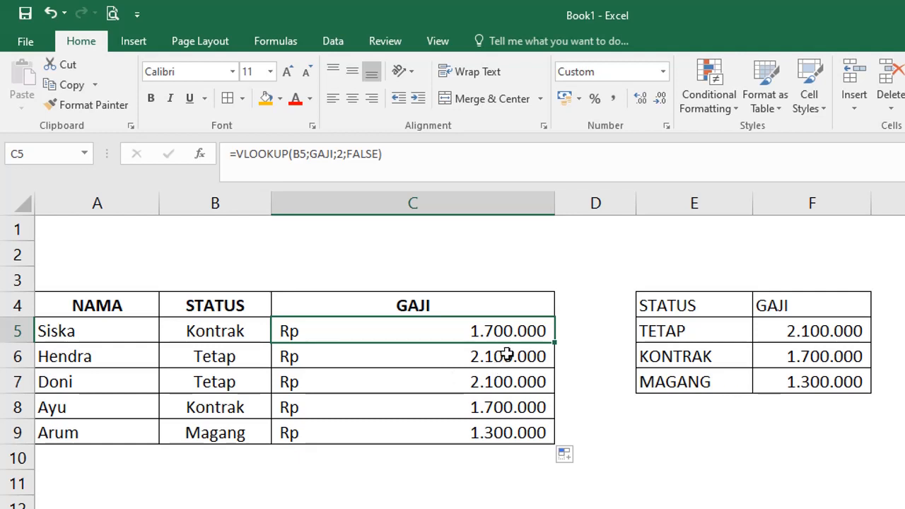
Change the TETAP salary in F5 to 2.400.000.
left_click(821, 332)
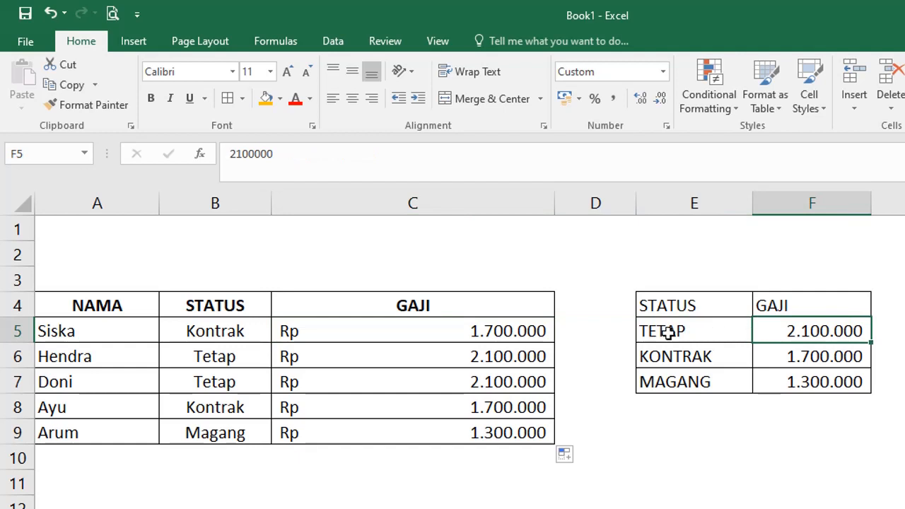
type("2")
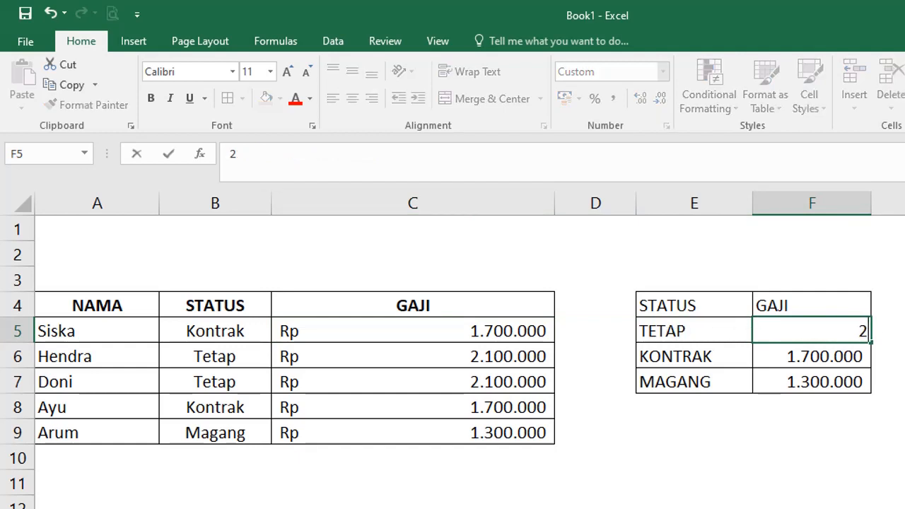
type(".400.00000")
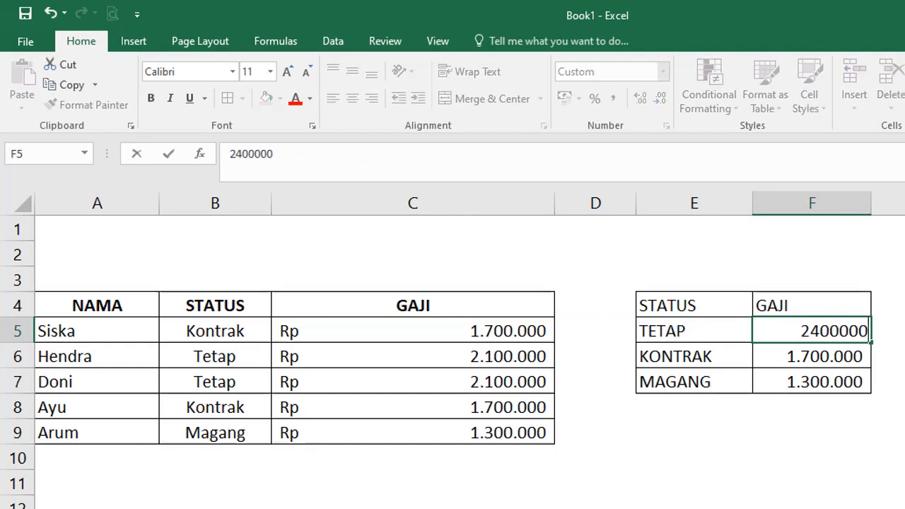
key("Return")
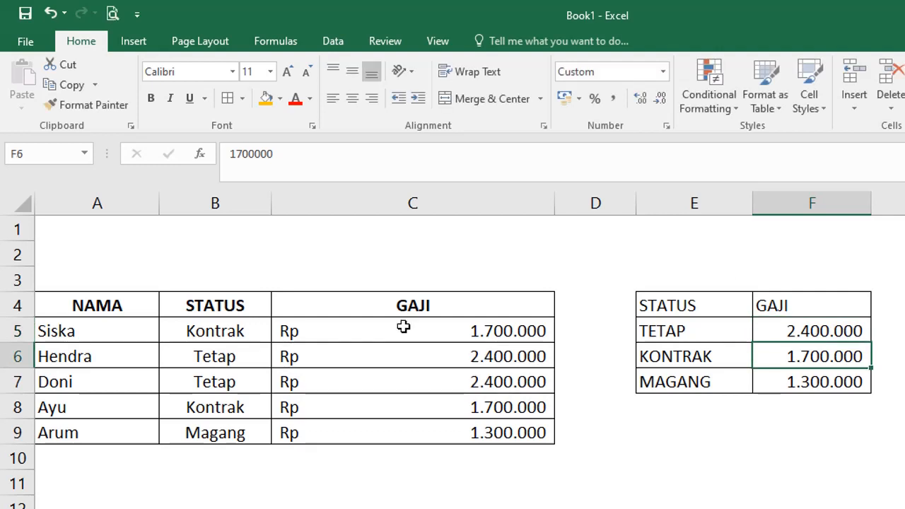
Check that Hendra's and Doni's salary lookups now reflect the new TETAP amount.
left_click(384, 357)
left_click(391, 372)
left_click(395, 358)
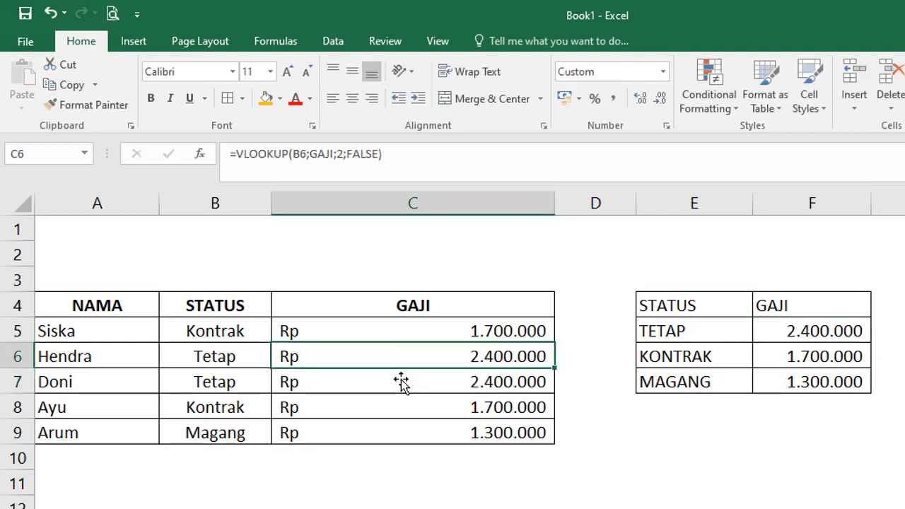
left_click(402, 382)
left_click(408, 357)
left_click(422, 371)
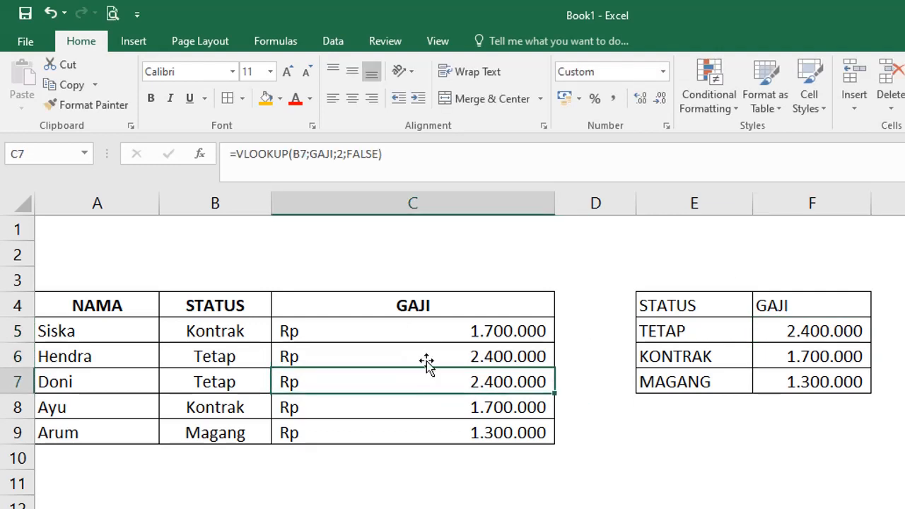
left_click(452, 363)
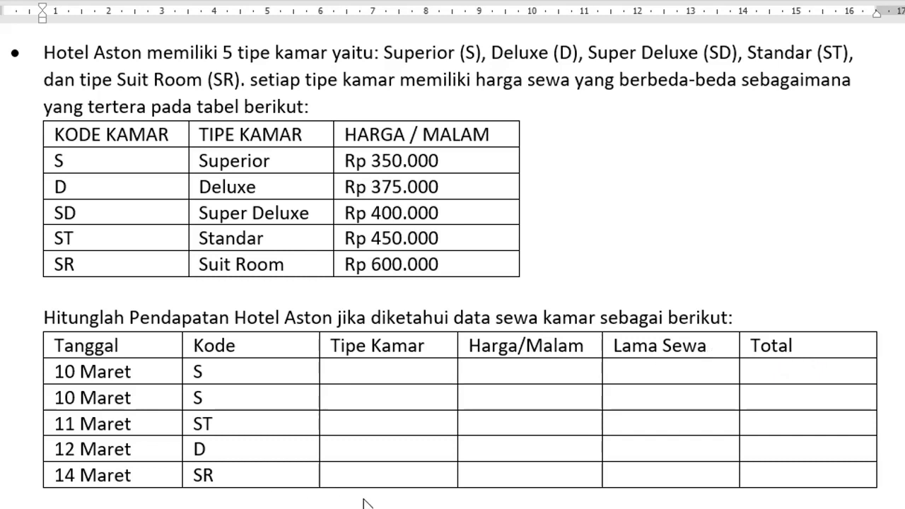
Return from the Word exercise to the Excel Hotel Aston rental workbook.
mouse_move(373, 508)
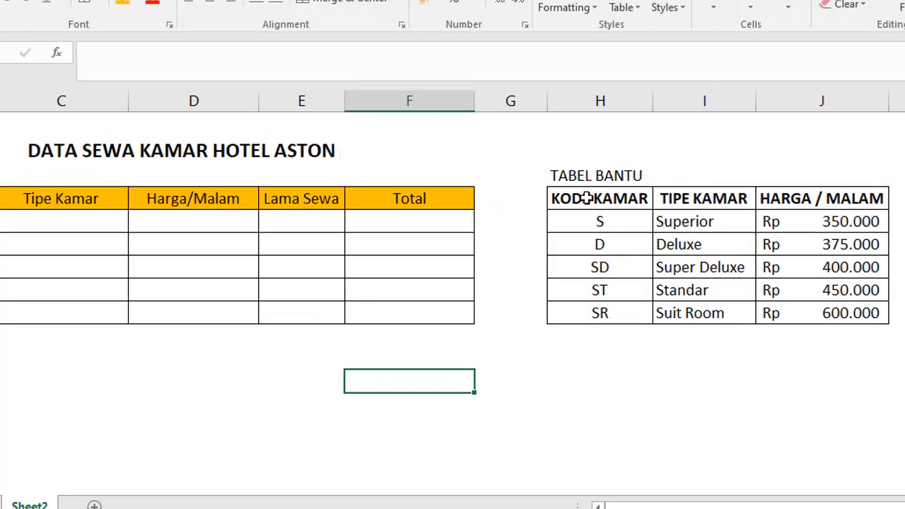
Name the TABEL BANTU room range H4:J9 'KAMAR' using the Name Box.
left_click_drag(586, 198, 823, 313)
left_click(703, 368)
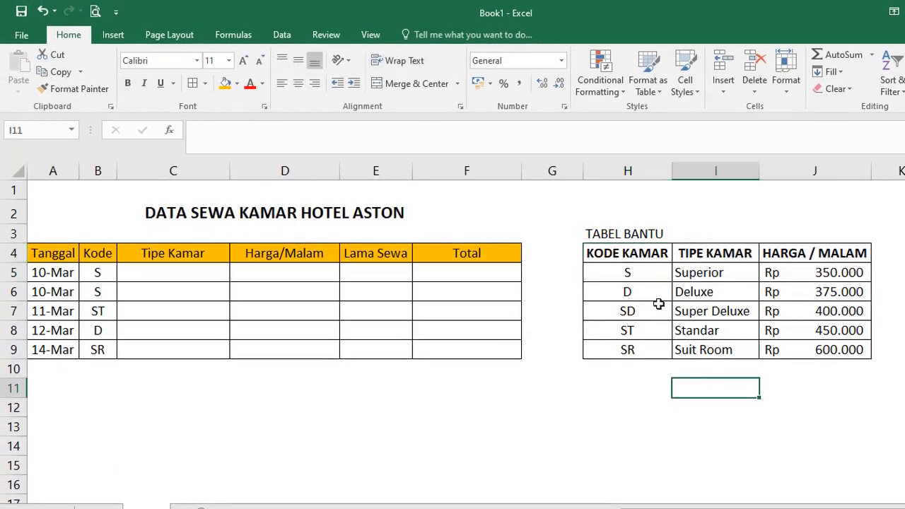
left_click_drag(630, 255, 810, 347)
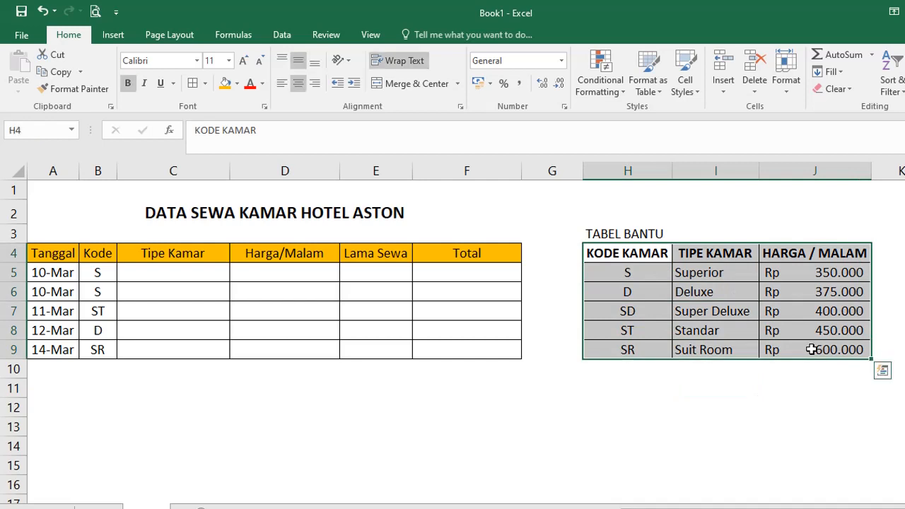
left_click(37, 128)
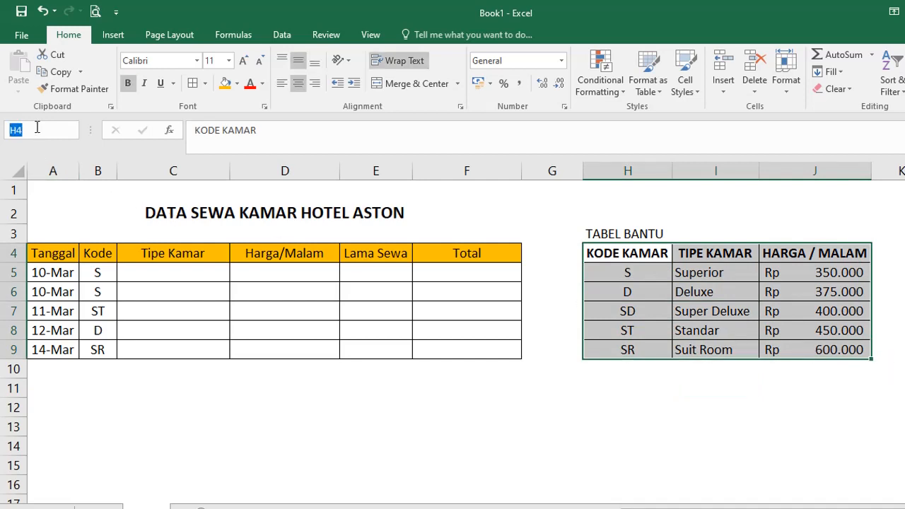
type("KAMAR")
key("Return")
left_click(313, 418)
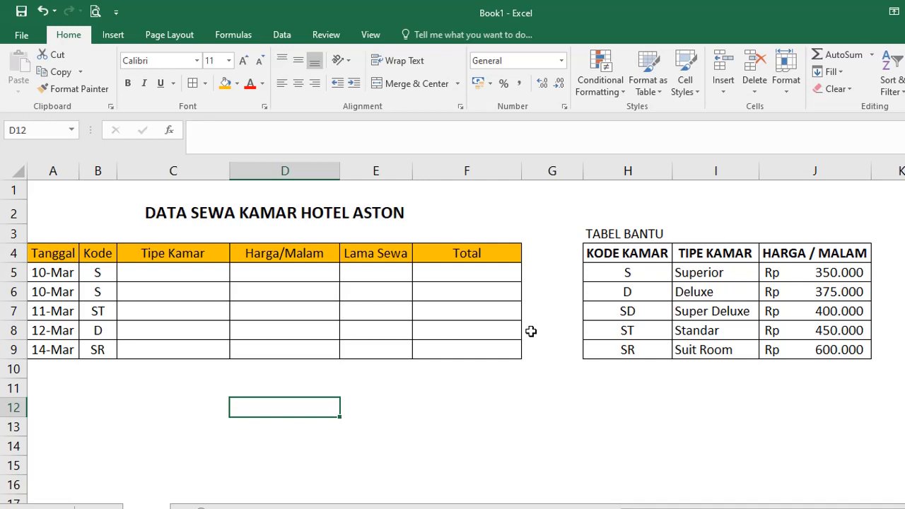
left_click_drag(663, 252, 815, 251)
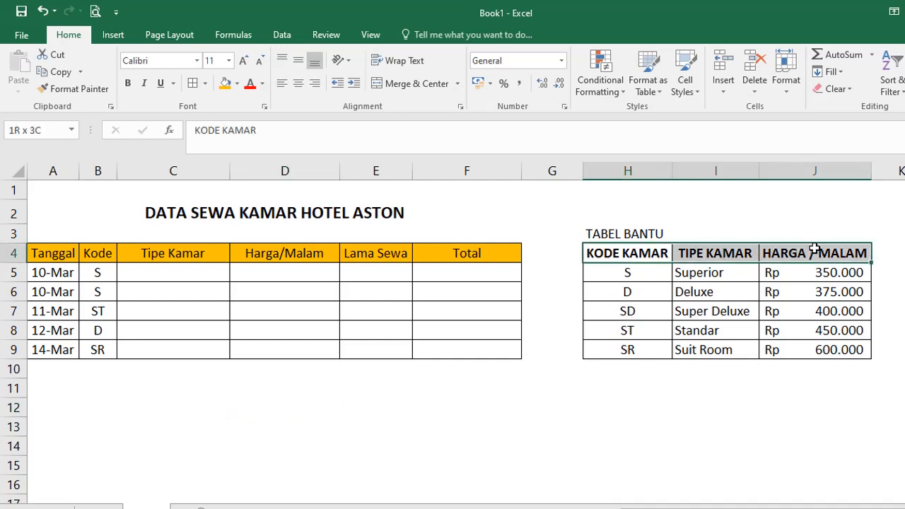
left_click(151, 276)
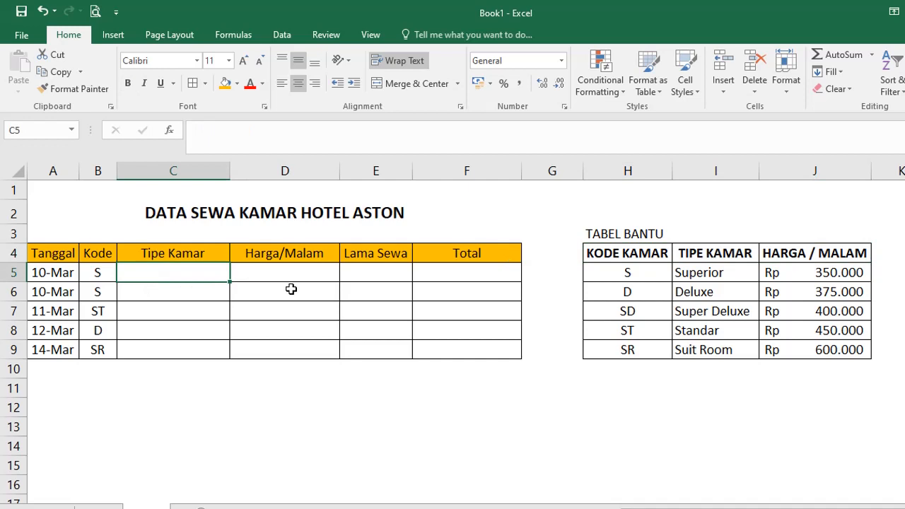
Enter =VLOOKUP(B5;KAMAR;2;FALSE) in C5 to return the room type.
type("=")
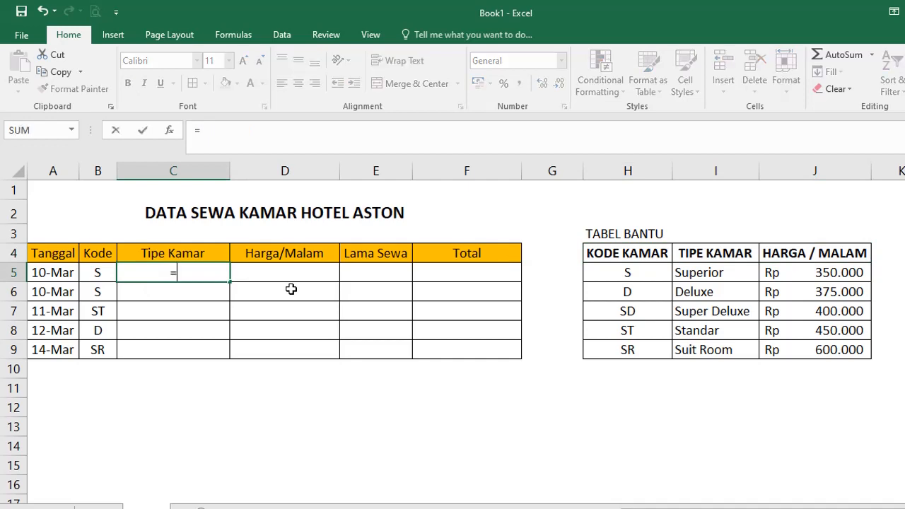
type("VLOO")
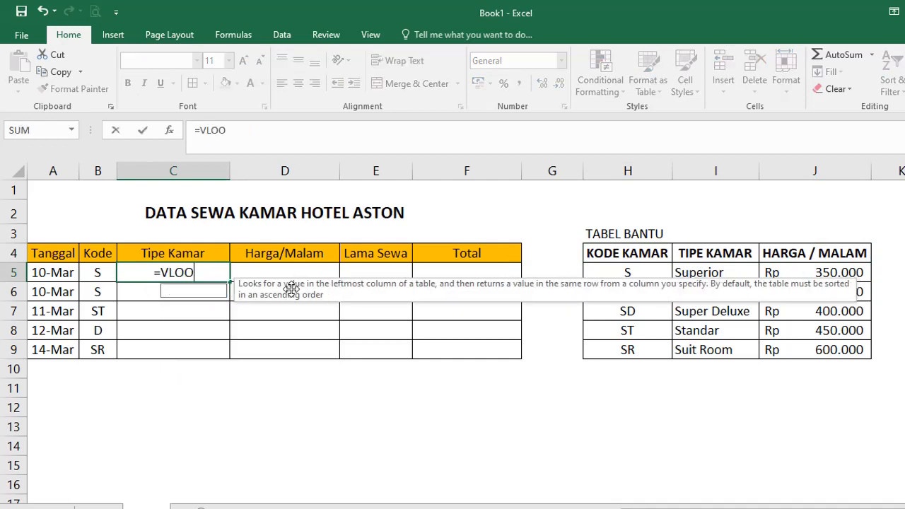
type("KUP(")
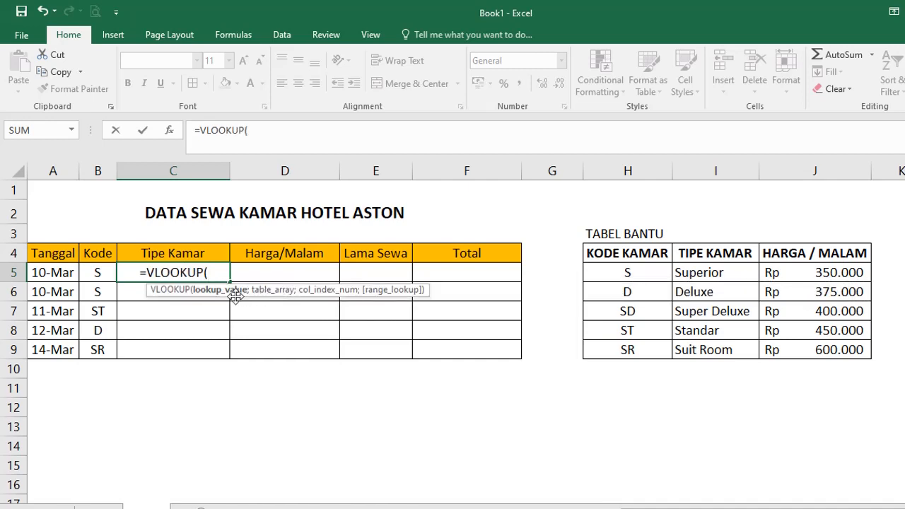
left_click(97, 274)
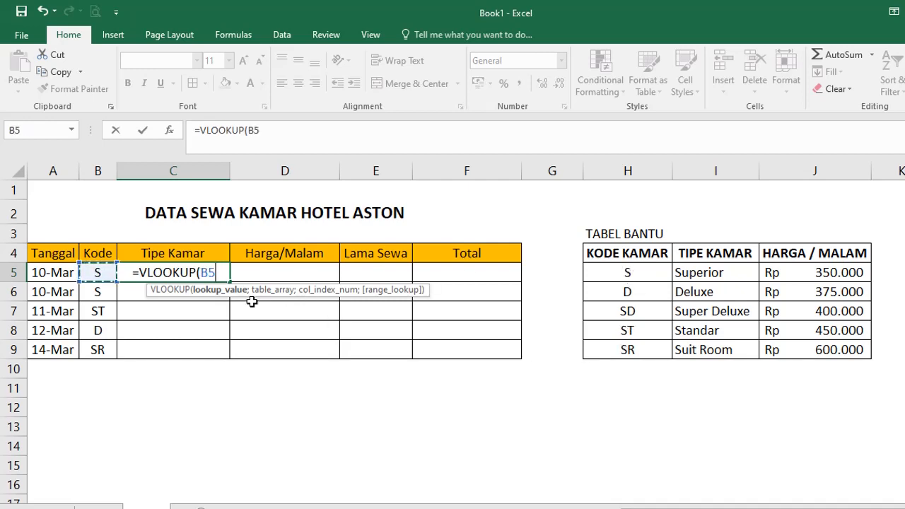
type(";")
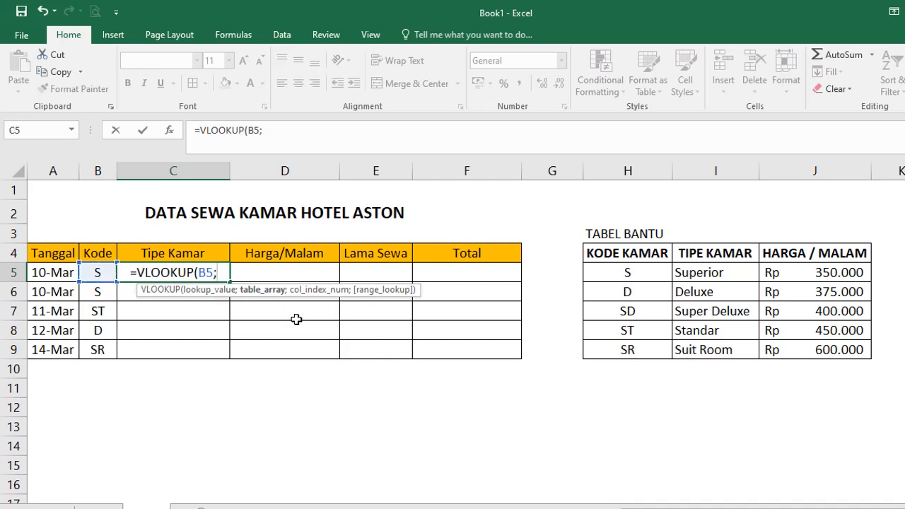
type("KA")
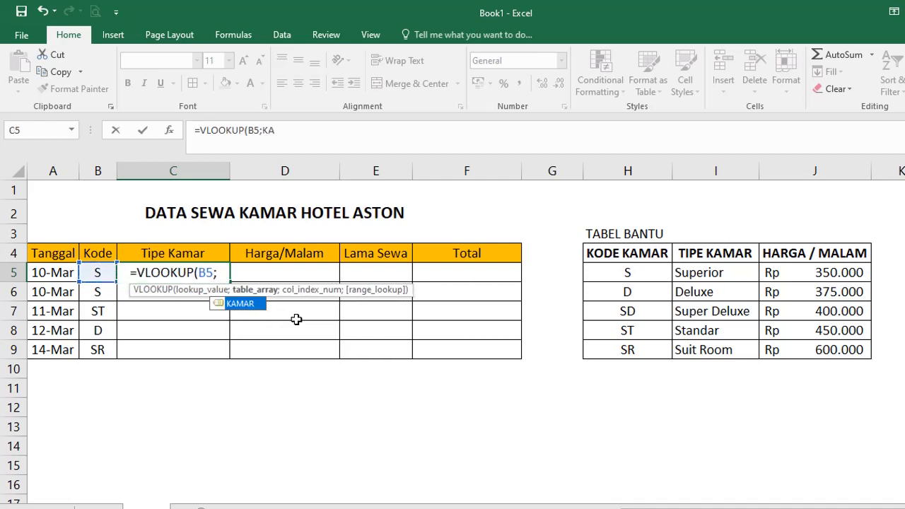
type("MAR;")
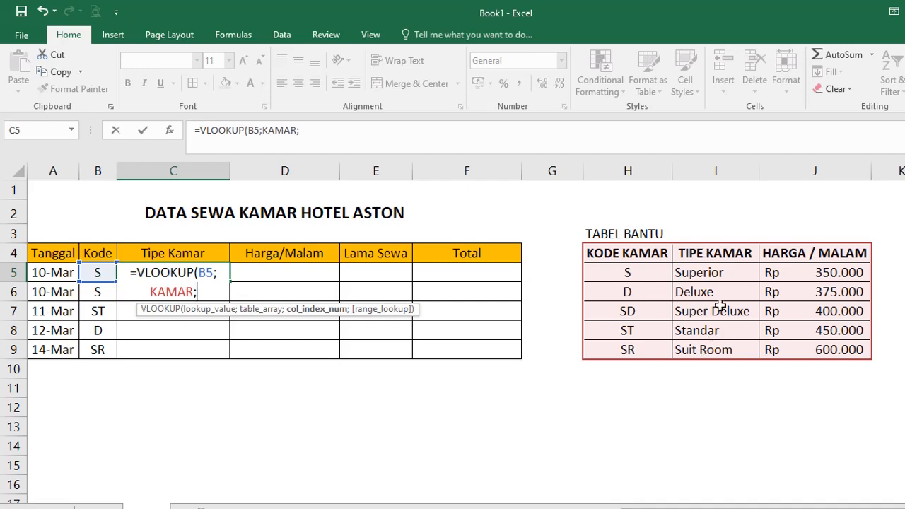
type("2")
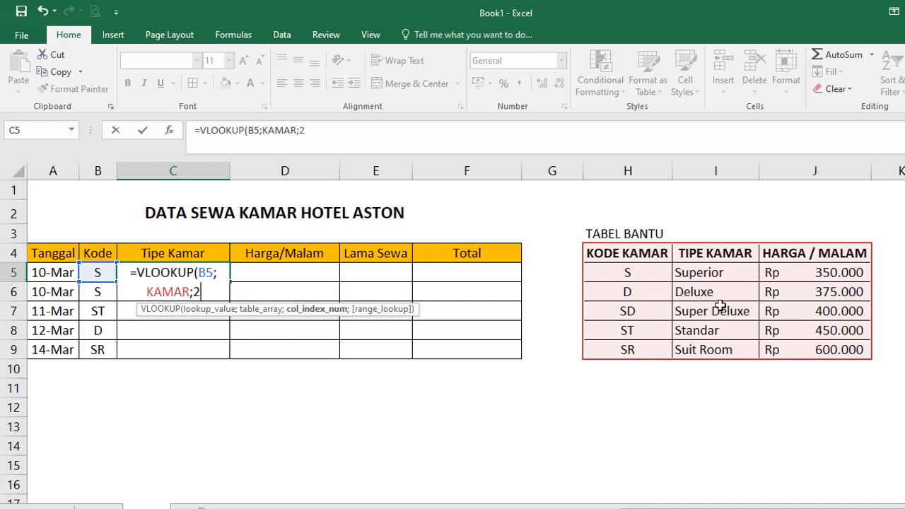
type(";")
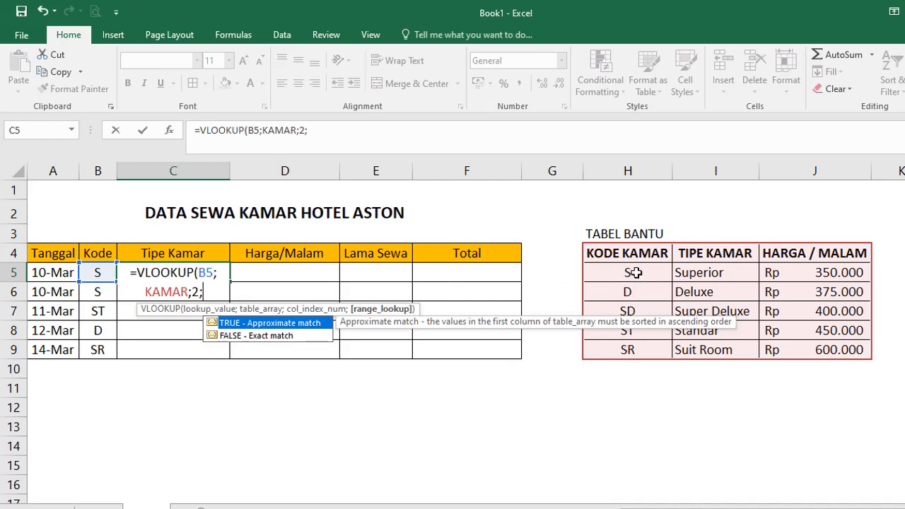
double_click(241, 336)
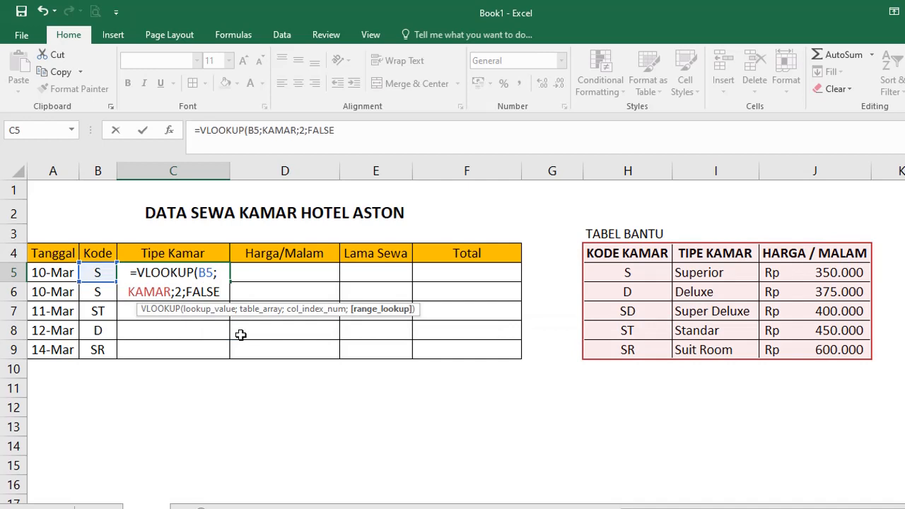
type(")")
key("Return")
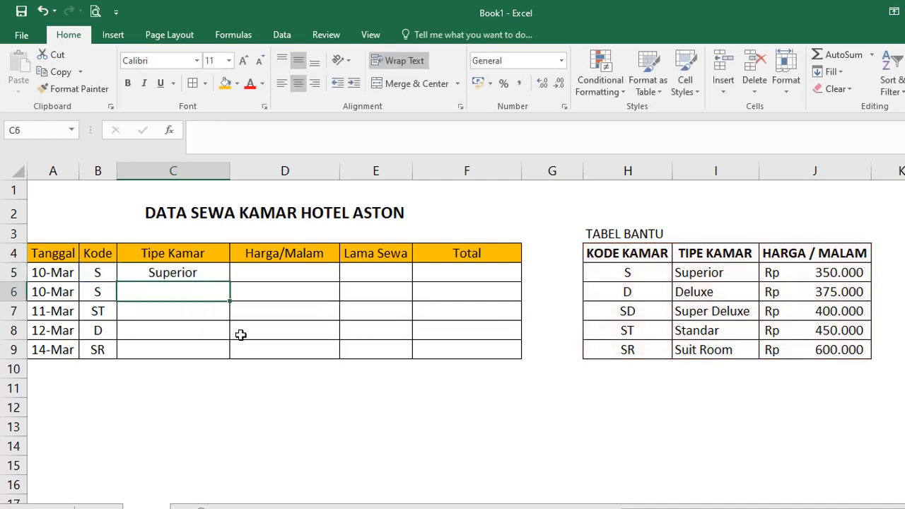
Fill the room-type formula down to C9: Superior, Superior, Standar, Deluxe, Suit Room.
left_click(221, 273)
left_click_drag(230, 282, 232, 357)
left_click(342, 414)
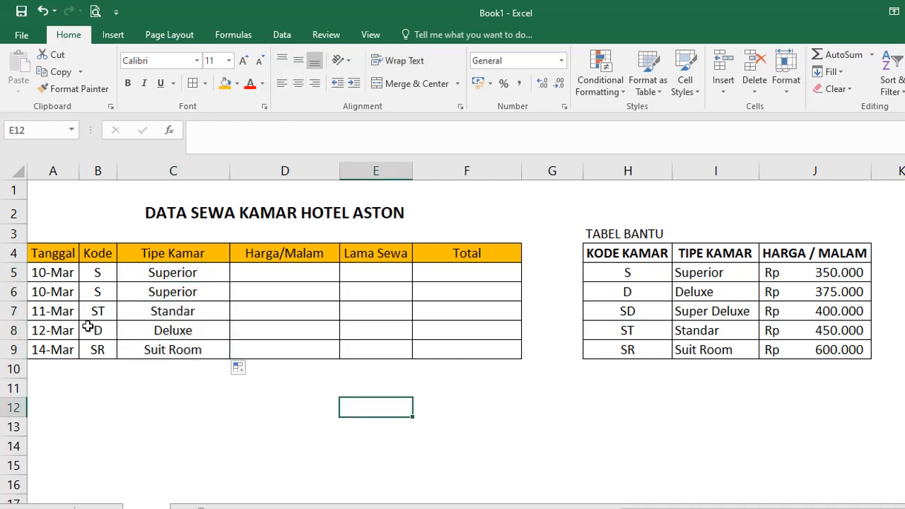
left_click(94, 273)
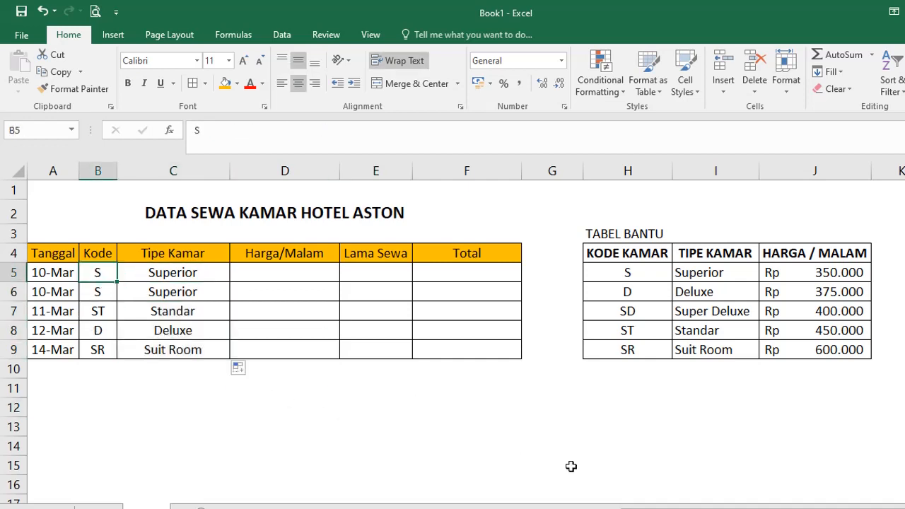
Try room codes ST and D in B5, then settle on S so C5 shows Superior.
type("ST")
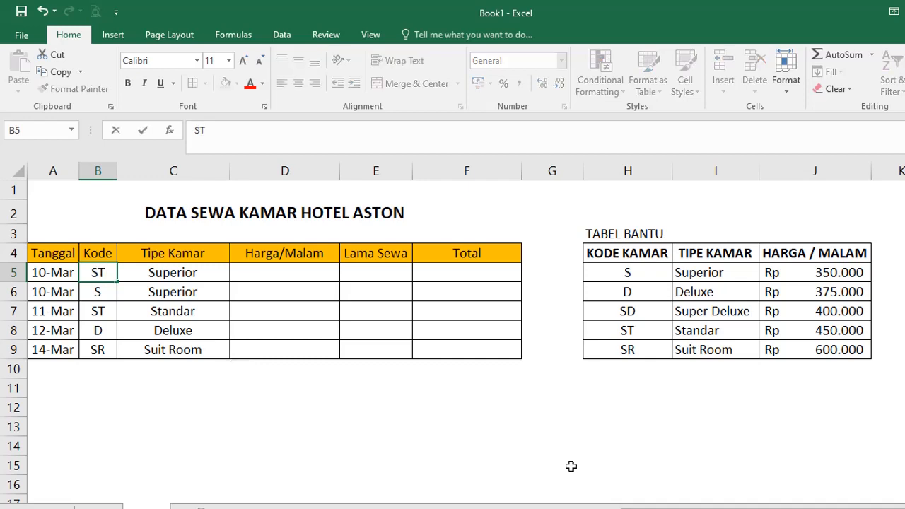
key("Return")
key("Up")
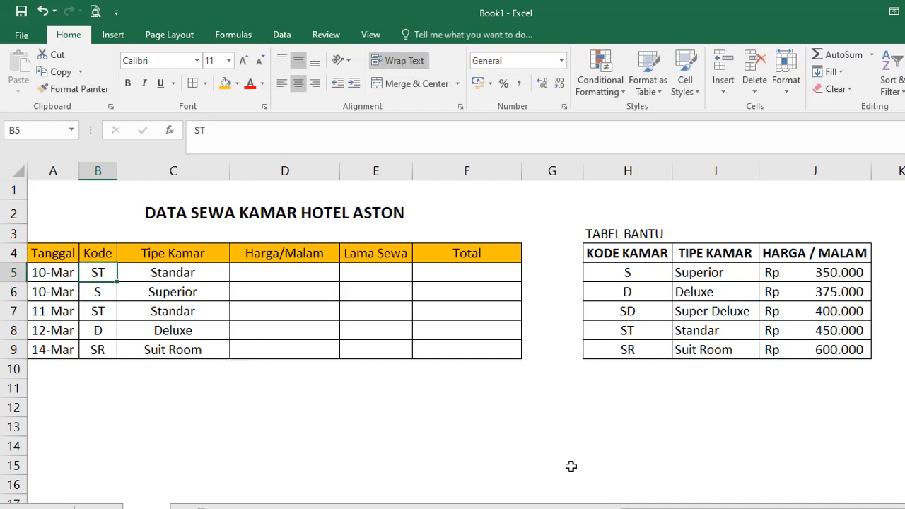
type("D")
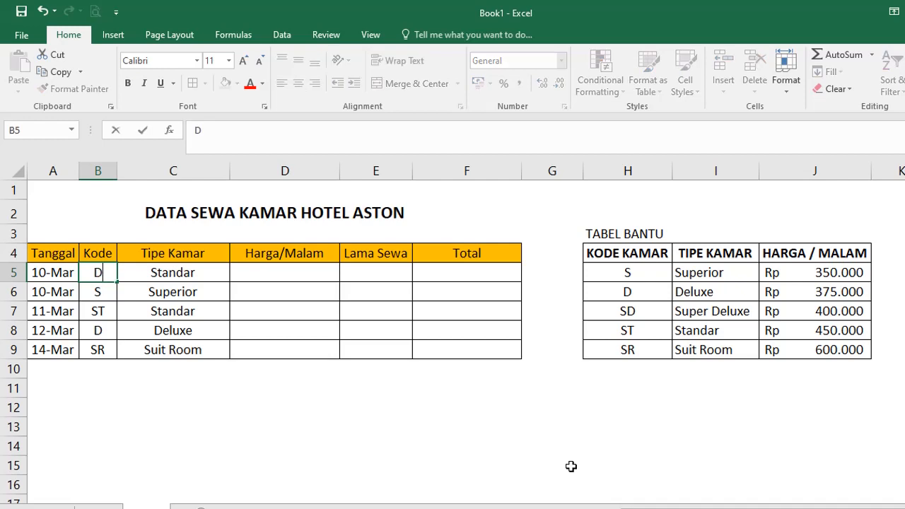
key("Return")
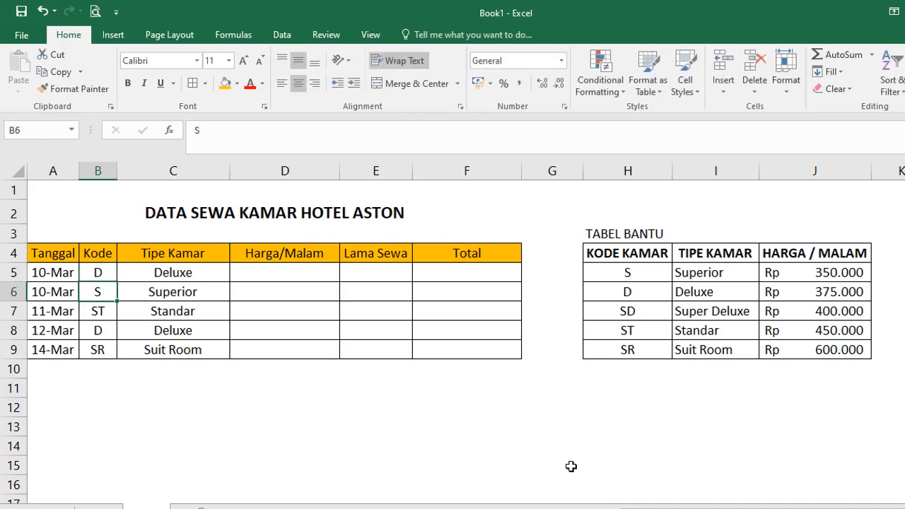
key("Up")
type("S")
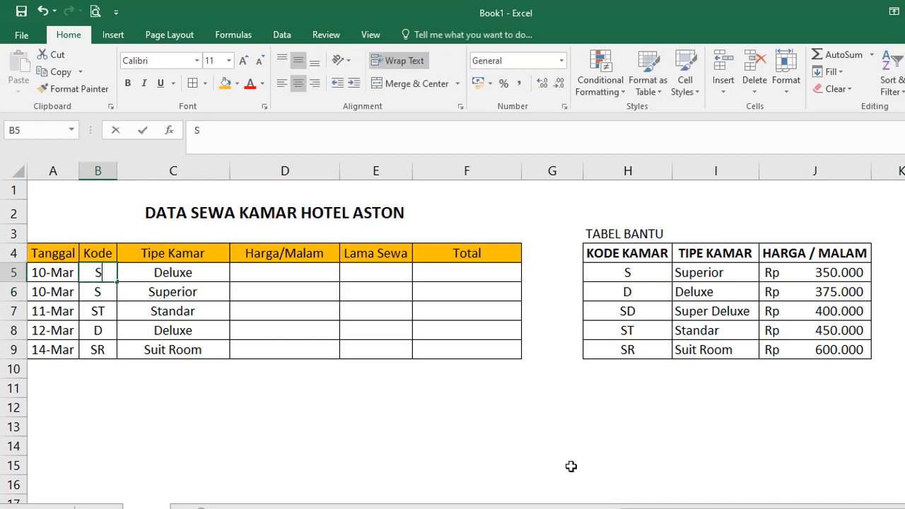
key("Return")
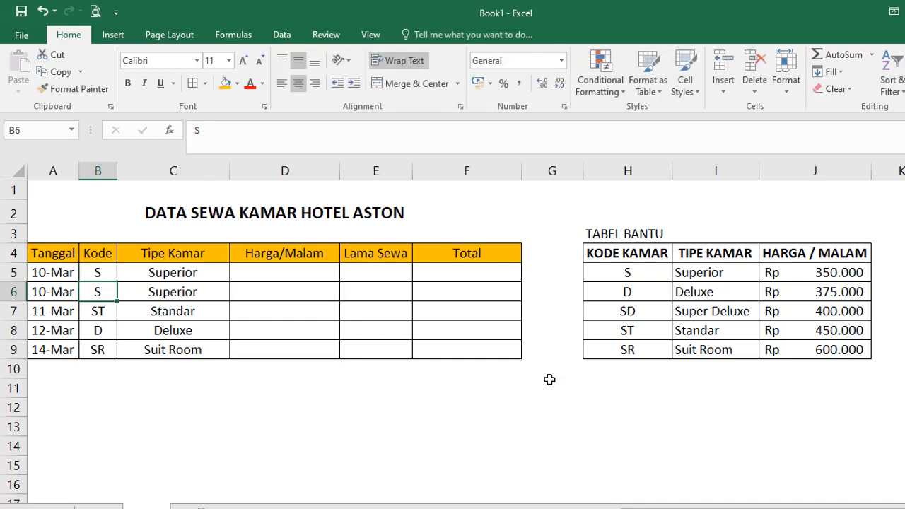
left_click(302, 274)
Enter =VLOOKUP(B5;KAMAR;3;FALSE) in D5 to return the 350000 nightly price.
type("=")
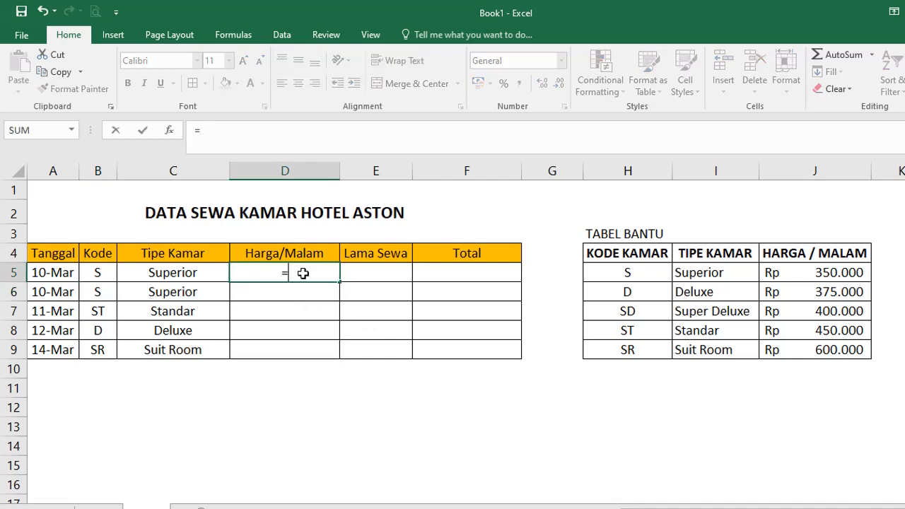
type("VLOOKUP(")
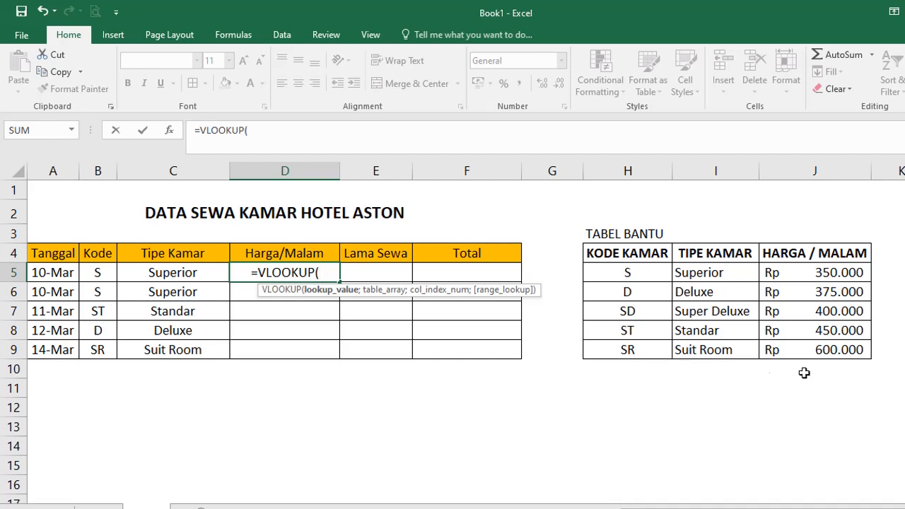
left_click(99, 272)
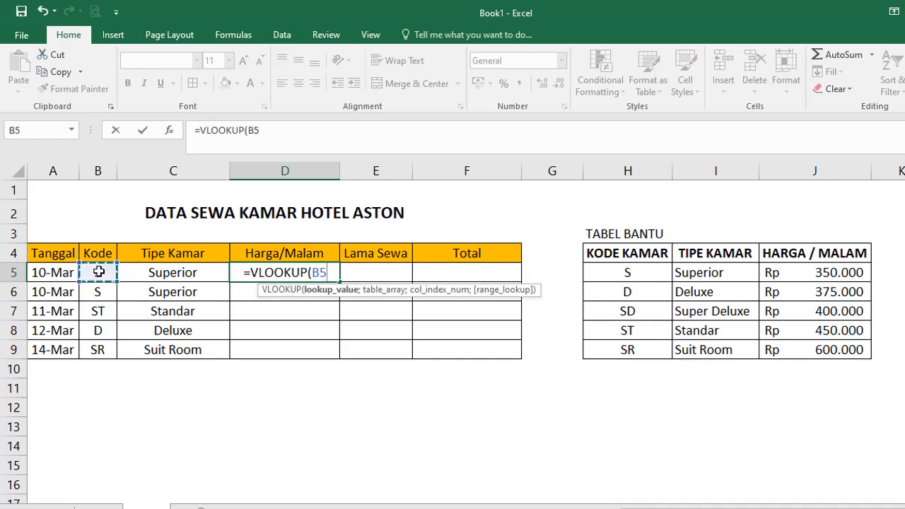
type(";")
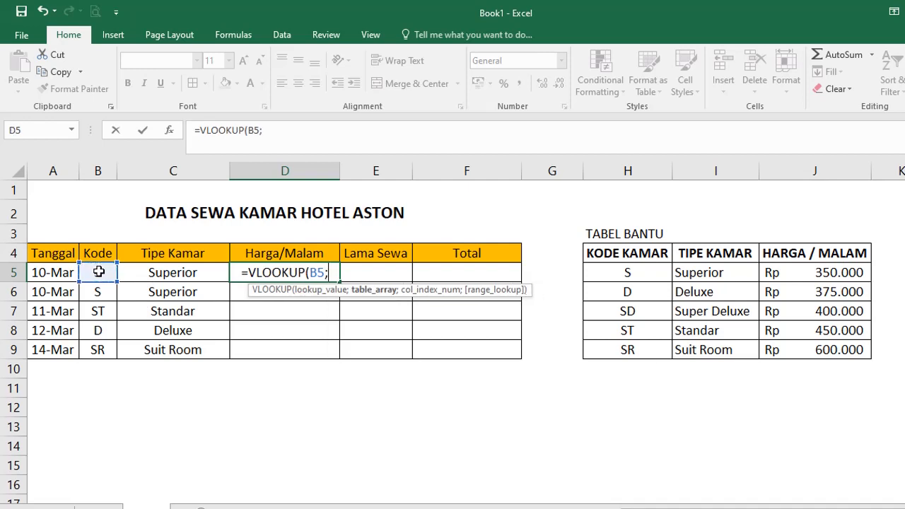
type("KAMA")
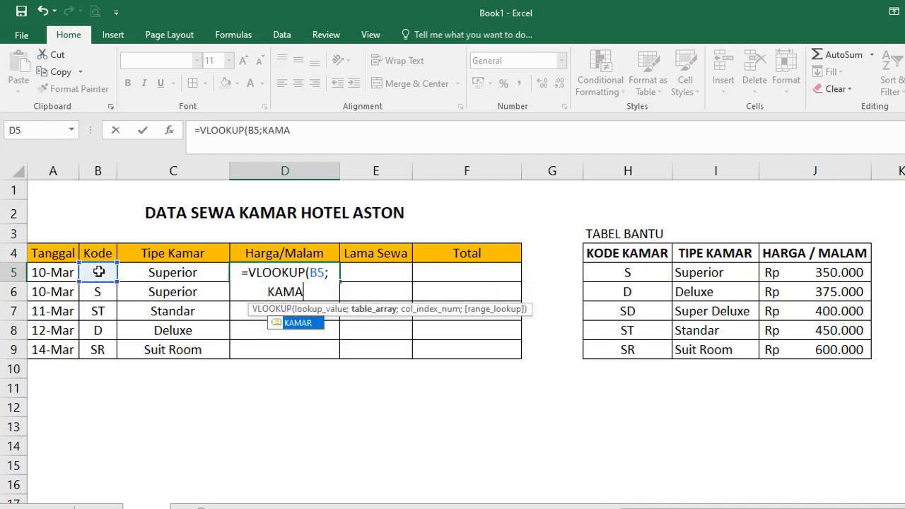
type("R;")
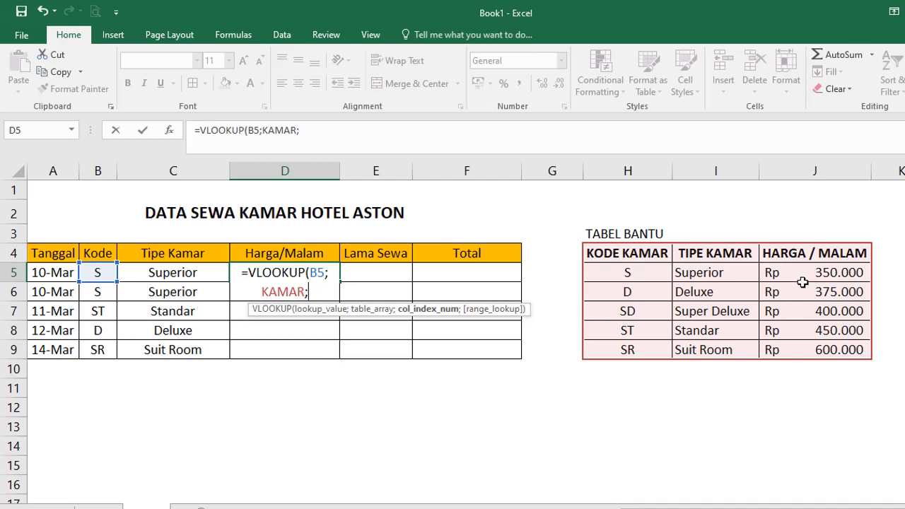
type("3")
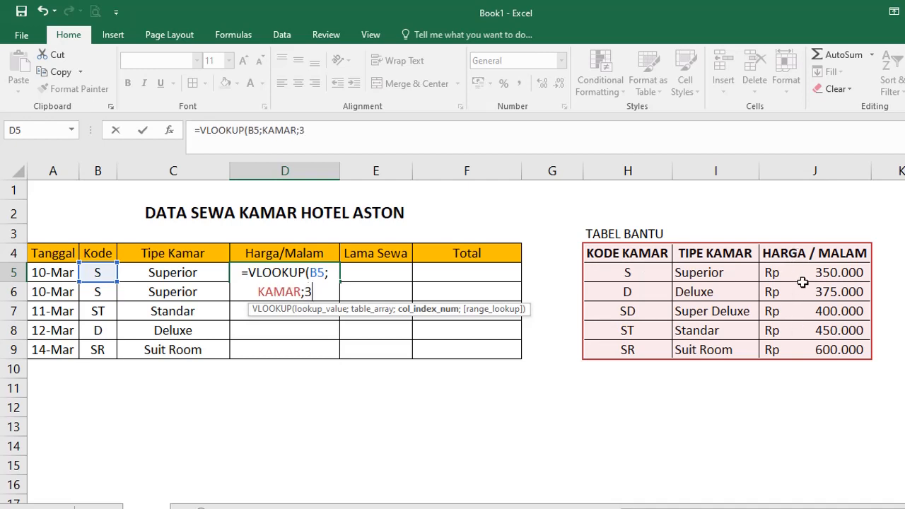
type(";")
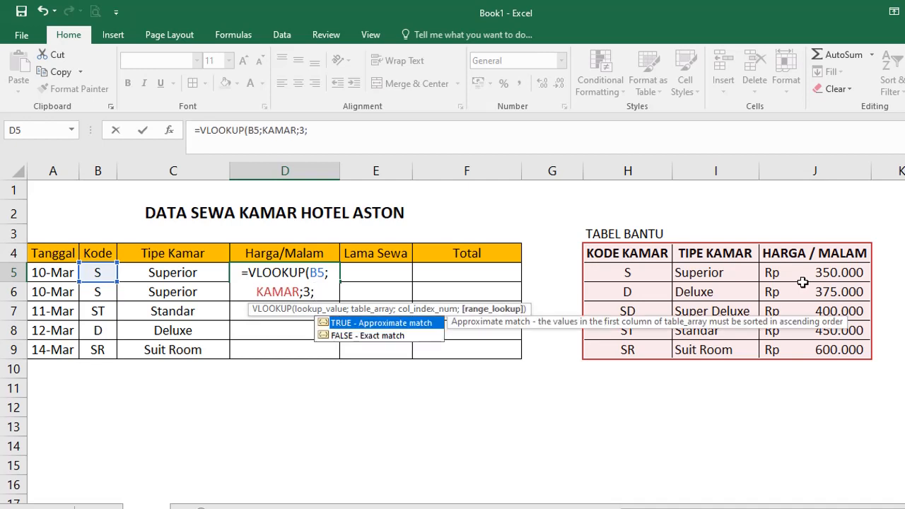
double_click(386, 335)
type(")")
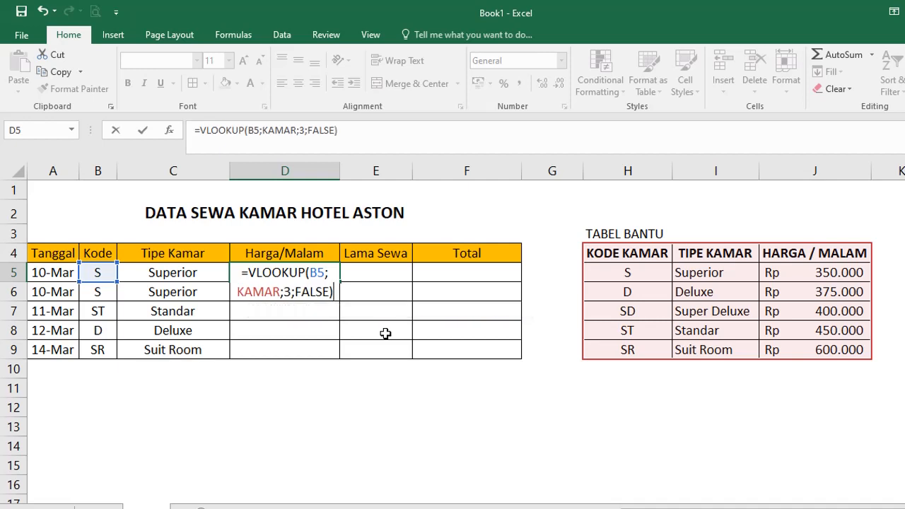
key("Return")
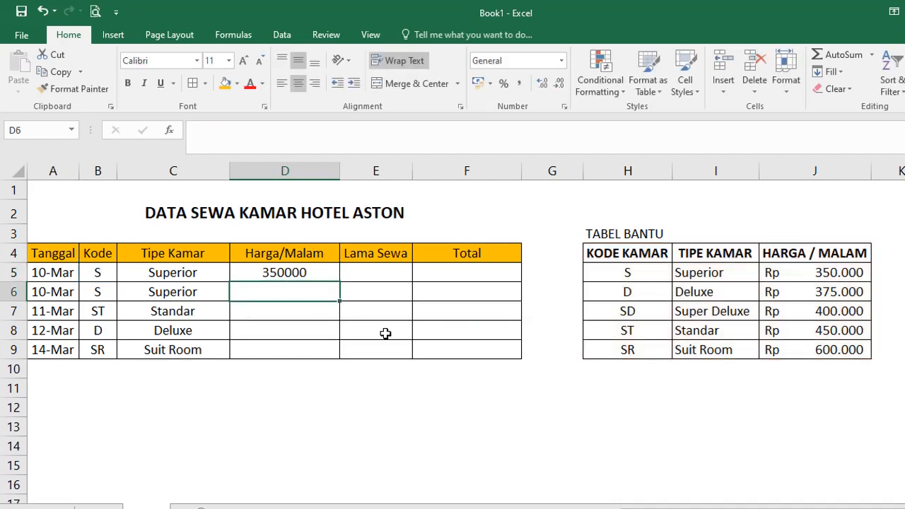
Fill the D5 price lookup down to D9 and format D5:D9 as Rp accounting without decimals.
left_click(323, 272)
left_click_drag(339, 282, 333, 361)
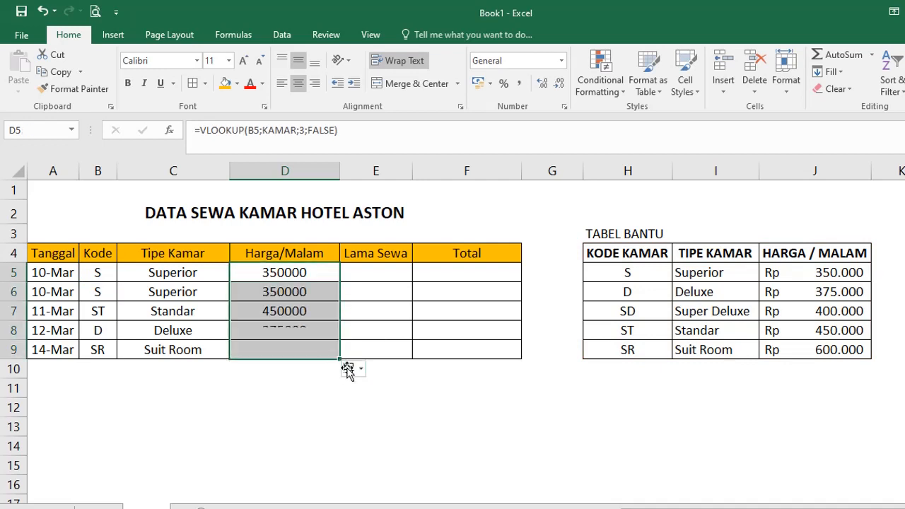
left_click(479, 85)
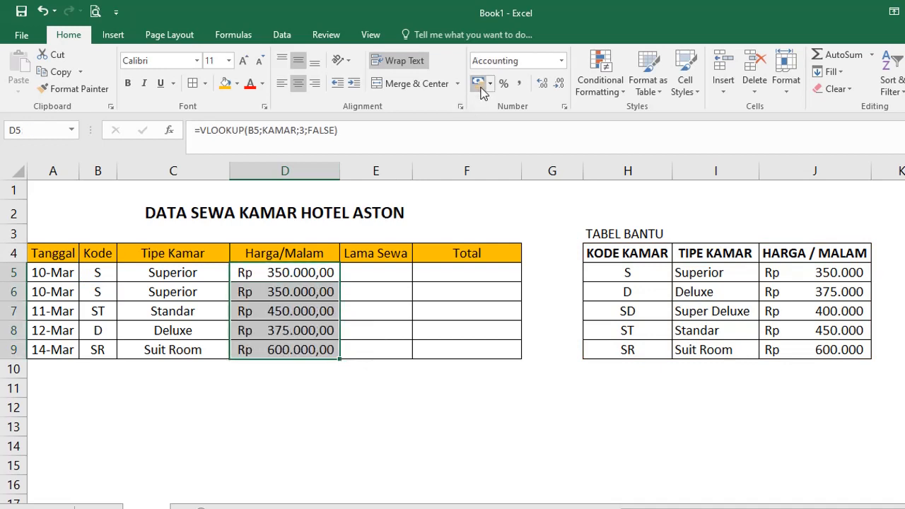
left_click(558, 83)
left_click(558, 82)
left_click(532, 316)
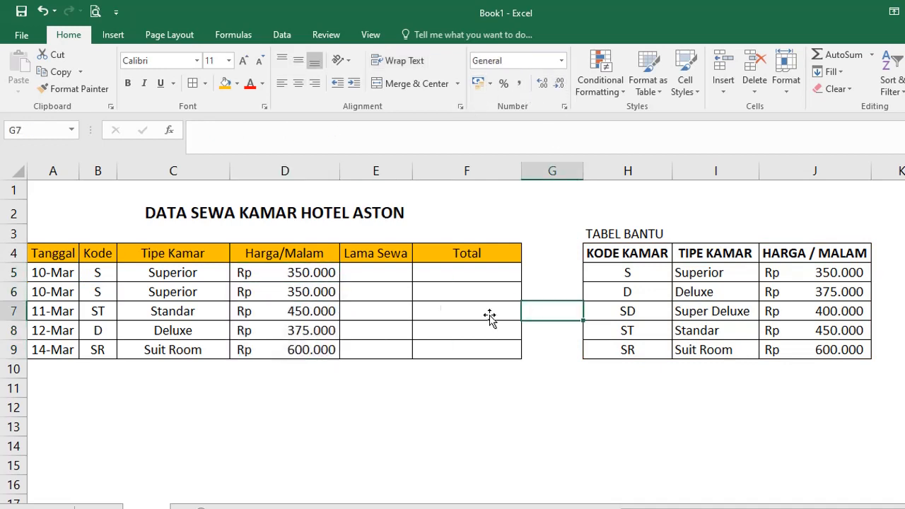
left_click(362, 277)
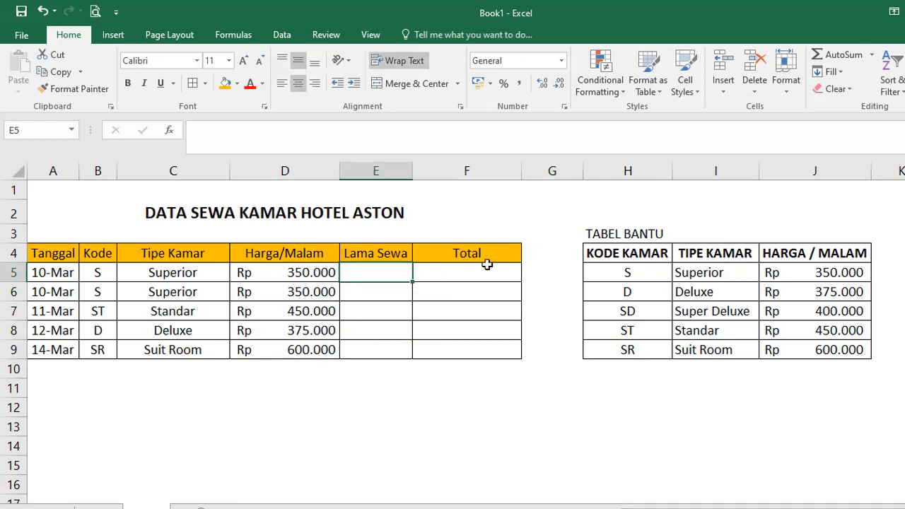
Enter rental durations 2, 1, 2, 3 and 2 into Lama Sewa E5:E9.
type("2")
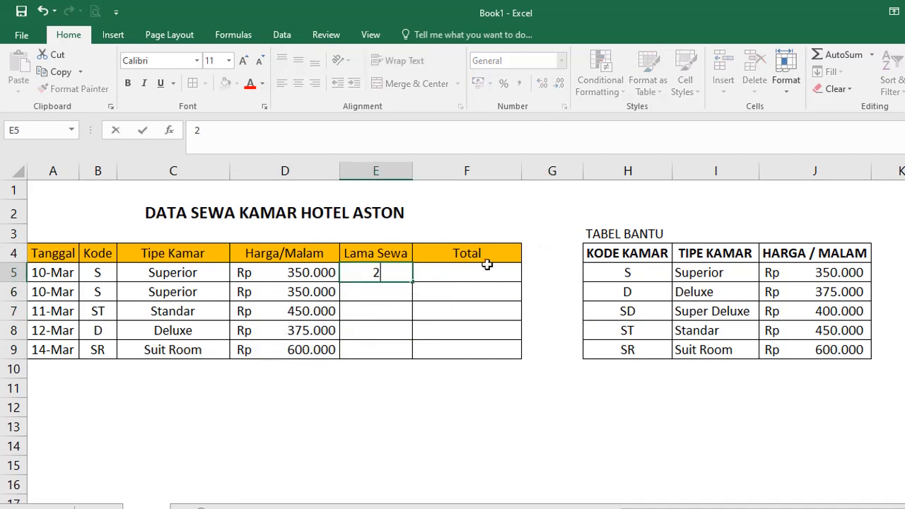
key("Return")
type("1")
key("Return")
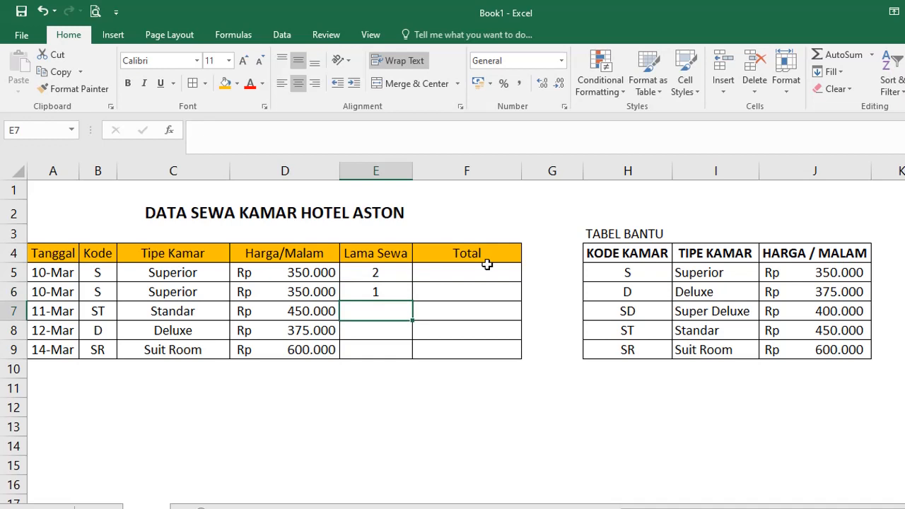
type("2")
key("Return")
type("3")
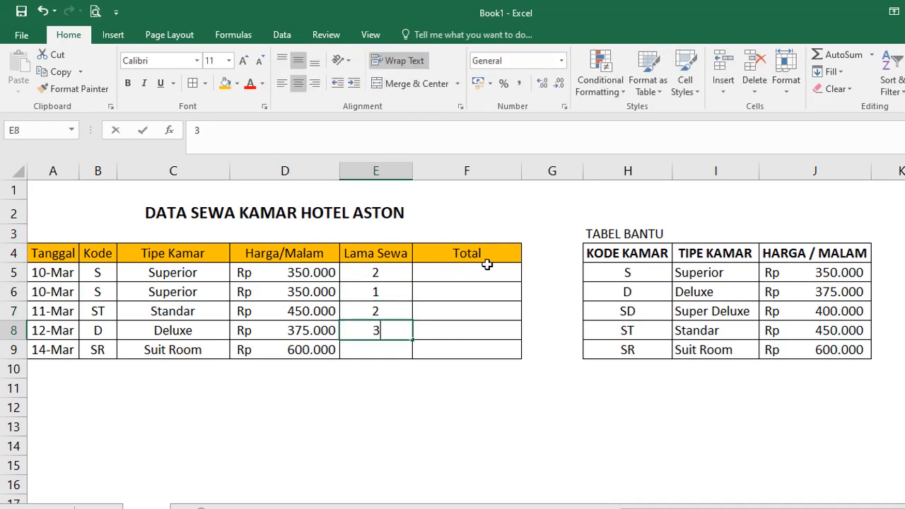
key("Return")
type("2")
key("Return")
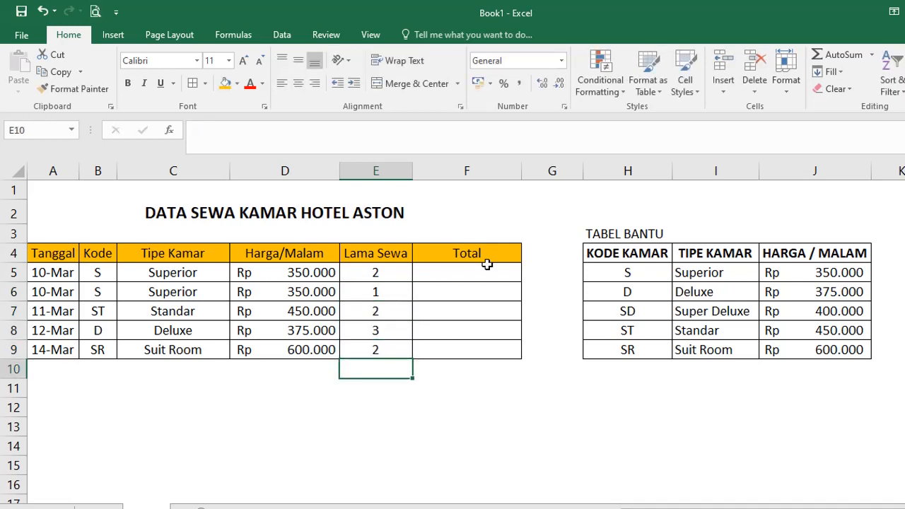
left_click(479, 277)
type("=")
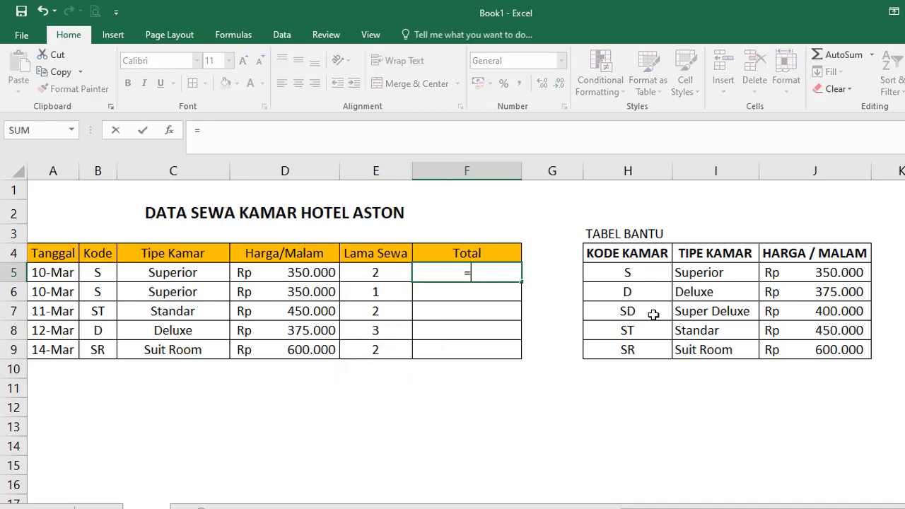
Enter =D5*E5 in F5 and fill the Total formula down to F9.
left_click(294, 275)
type("*")
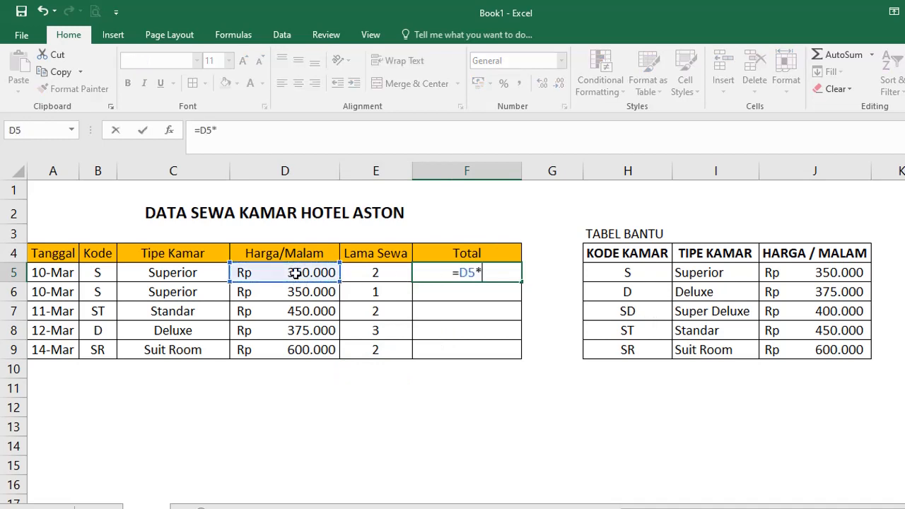
left_click(375, 274)
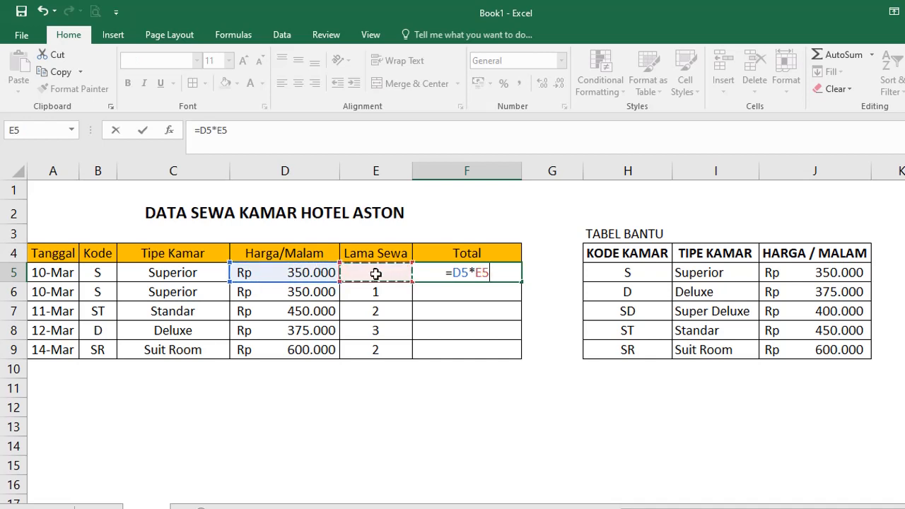
key("Return")
left_click(506, 275)
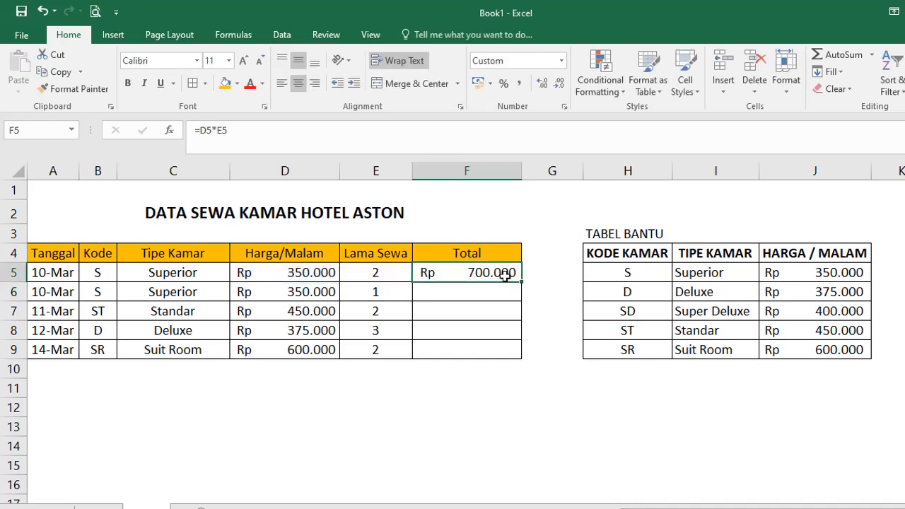
left_click_drag(521, 276, 511, 356)
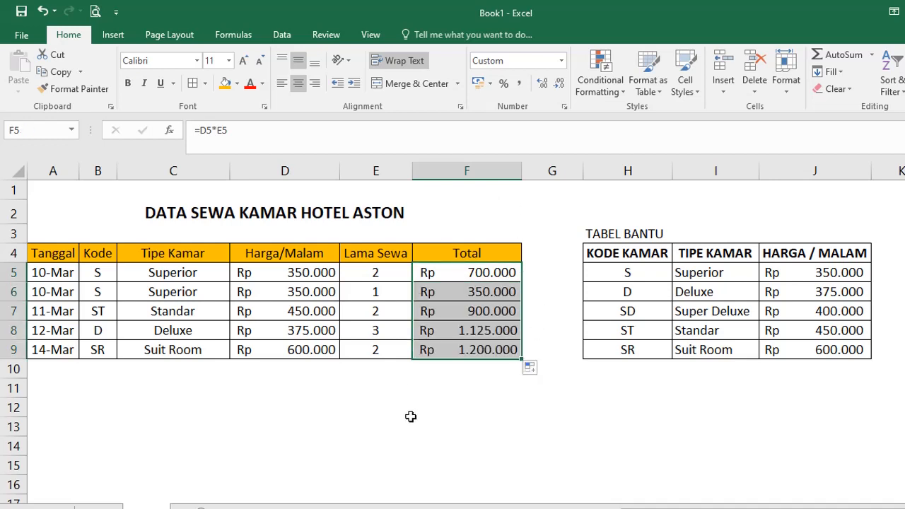
Add =SUM(F5:F9) in F10 for a grand total of Rp 4.275.000.
left_click(494, 373)
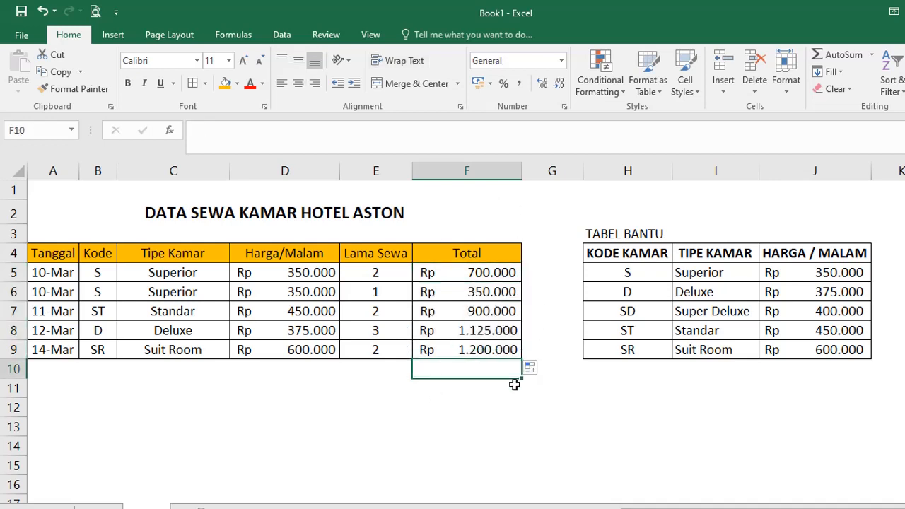
key("alt+equal")
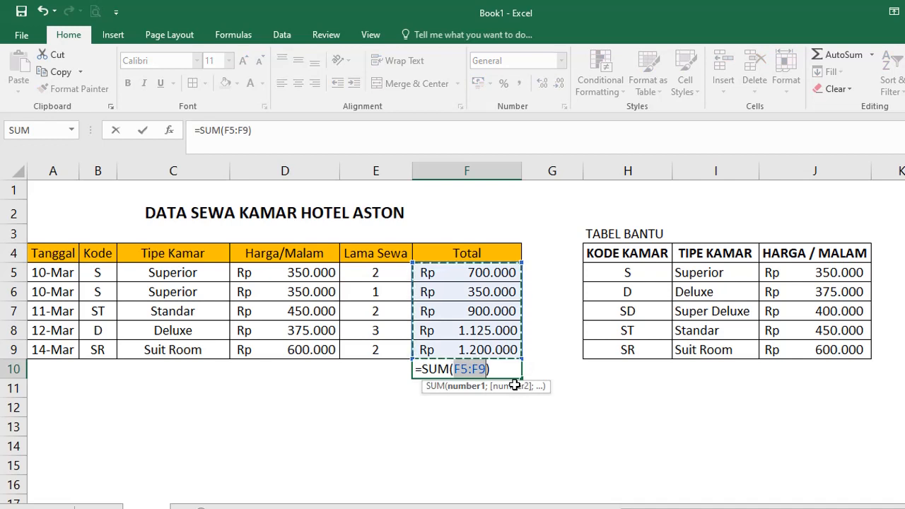
key("Return")
left_click(491, 364)
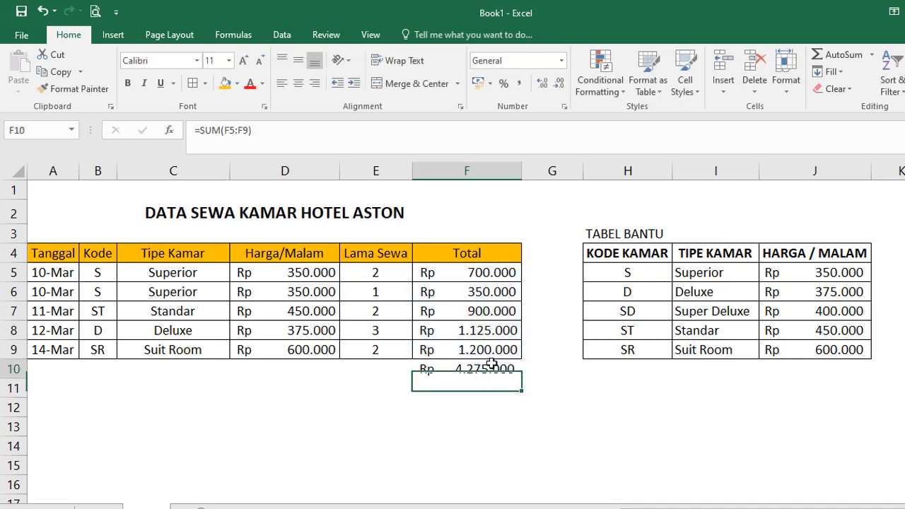